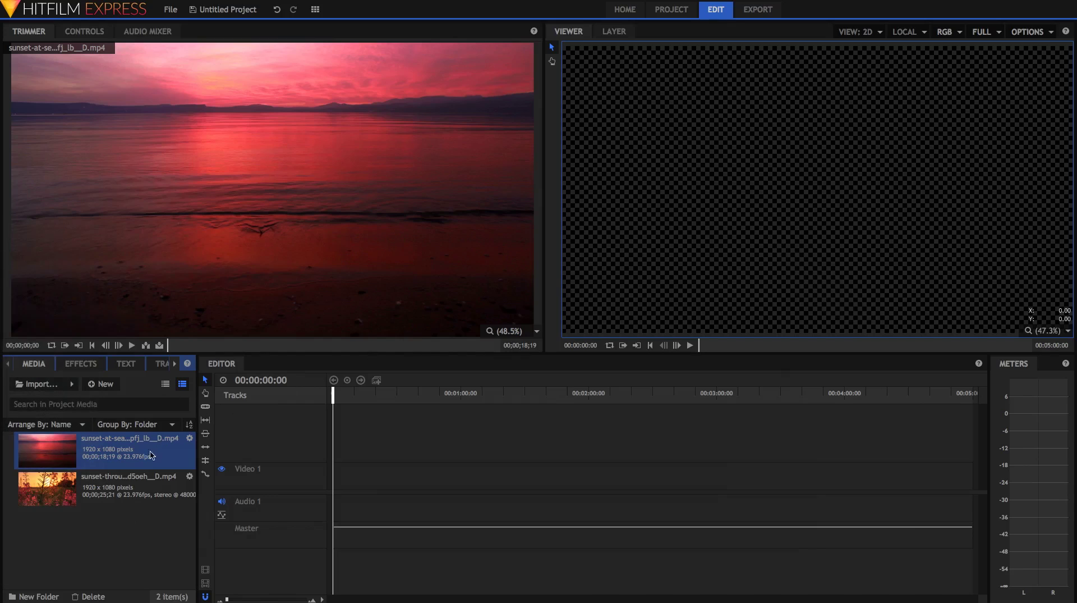
Preview and compare the flower and sea sunset clips in the Media panel
click(135, 482)
click(129, 463)
click(129, 475)
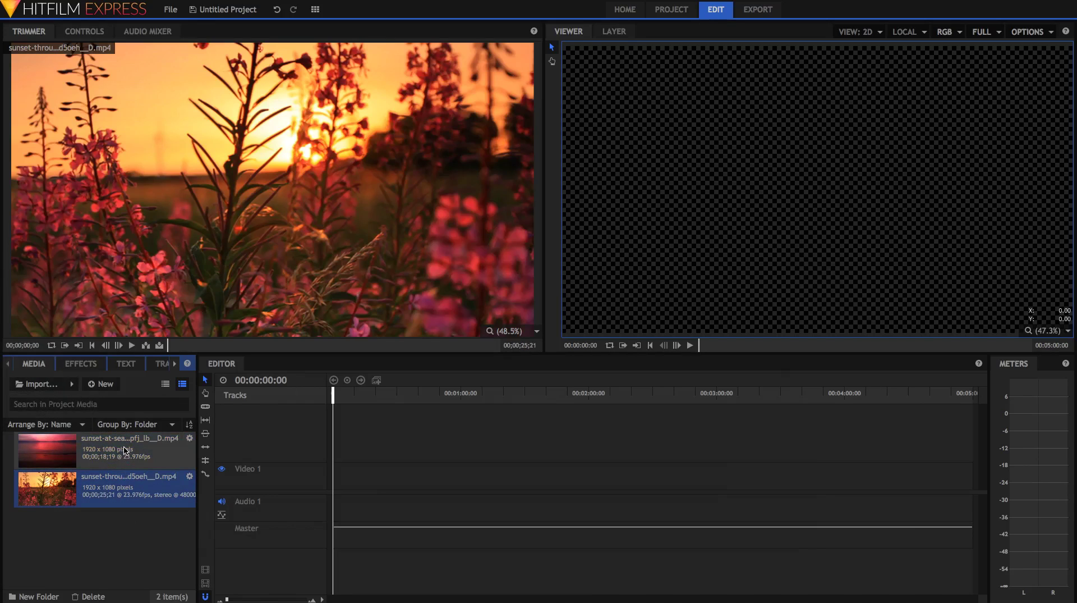
click(124, 450)
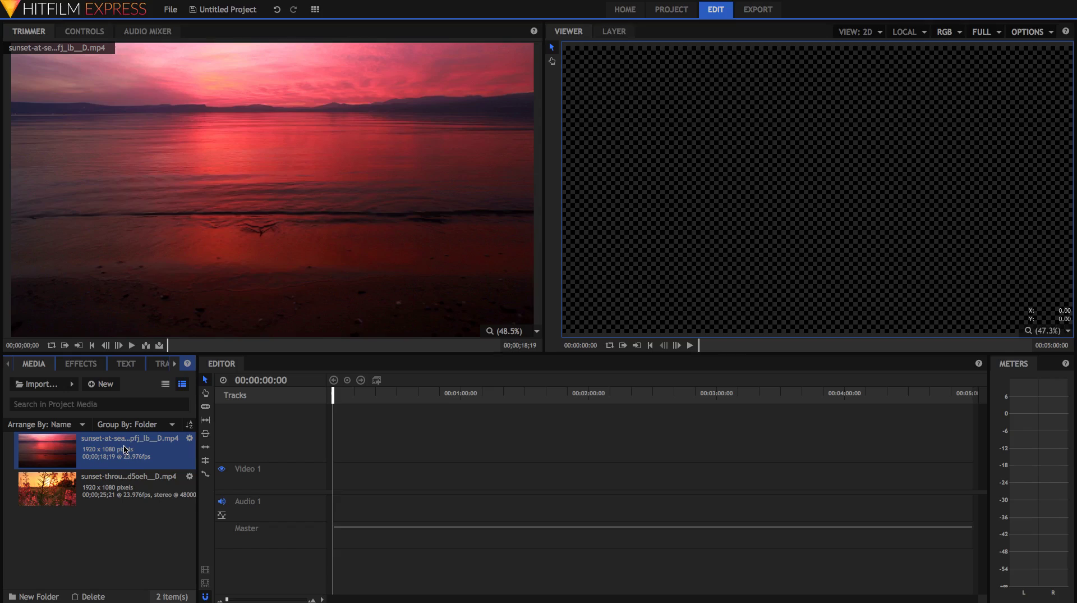
Make a 1080p composite shot from the sea sunset clip
right_click(124, 450)
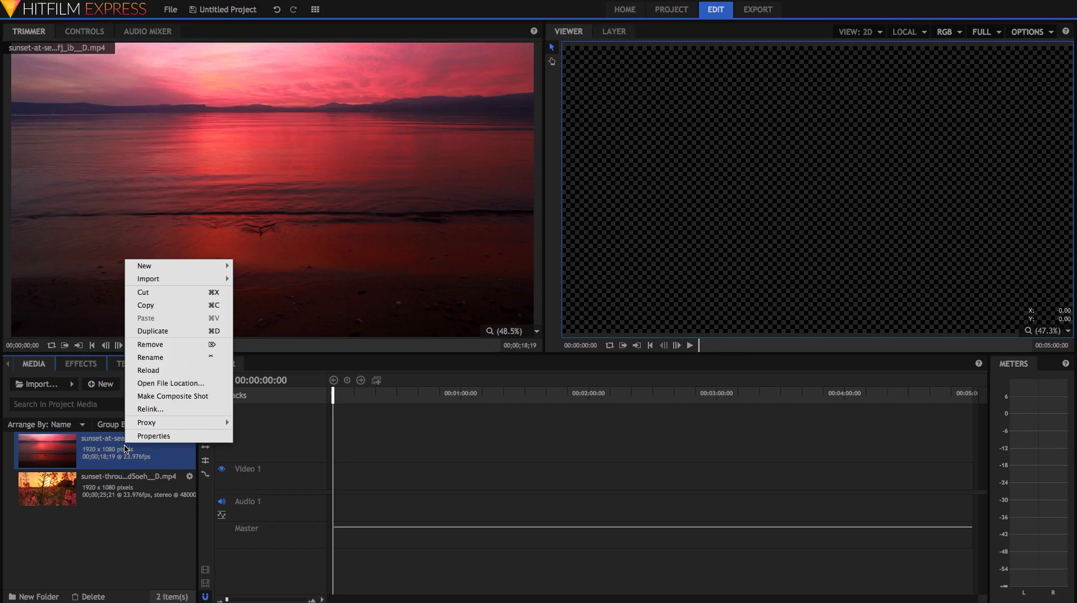
click(156, 401)
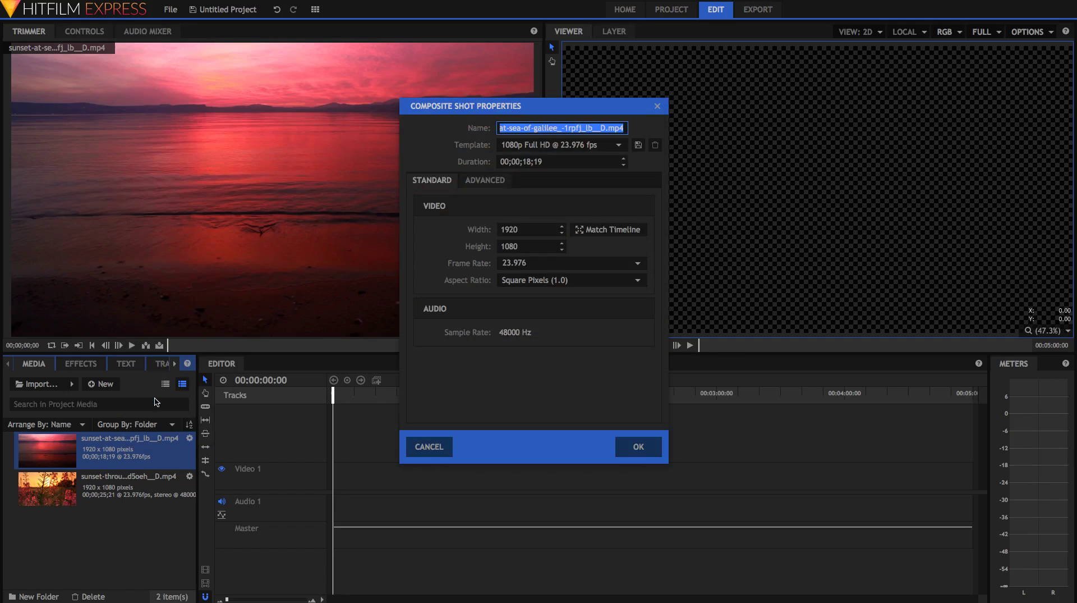
click(637, 445)
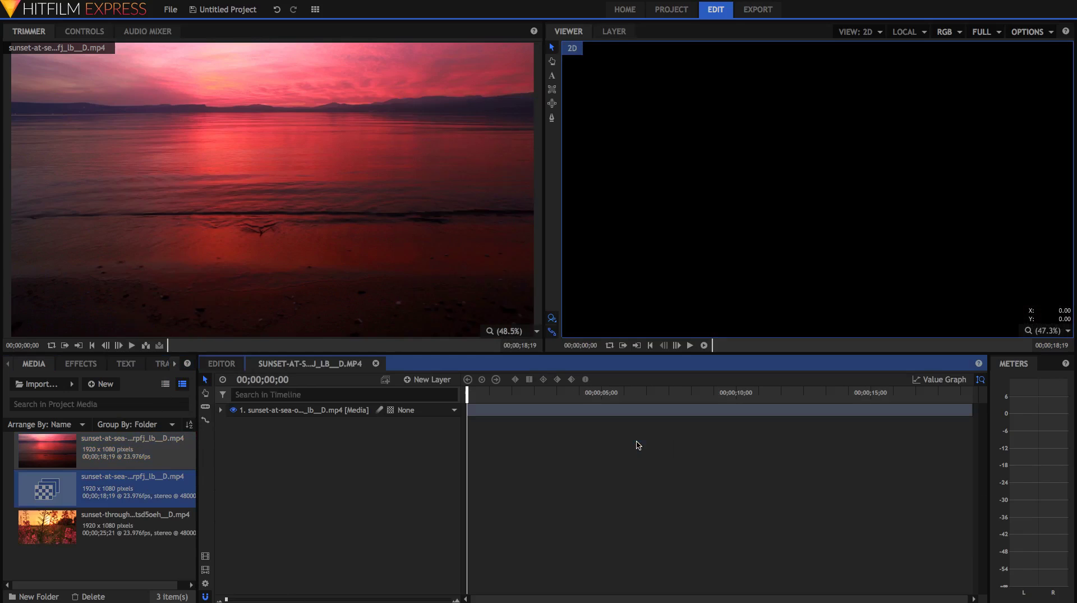
Make a 1080p composite shot from the flower sunset clip
right_click(104, 525)
click(130, 474)
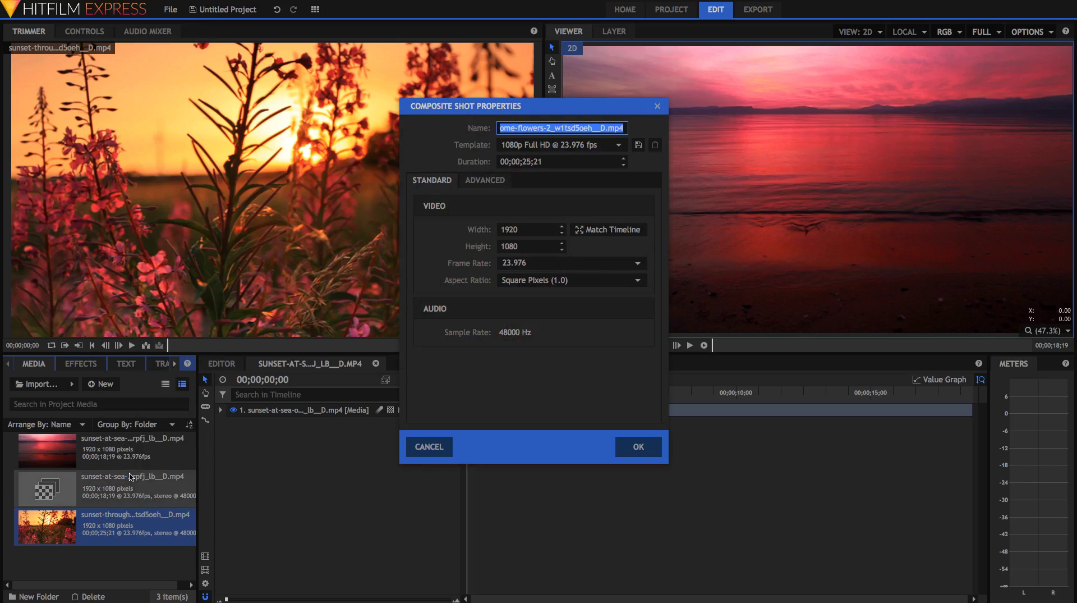
click(633, 448)
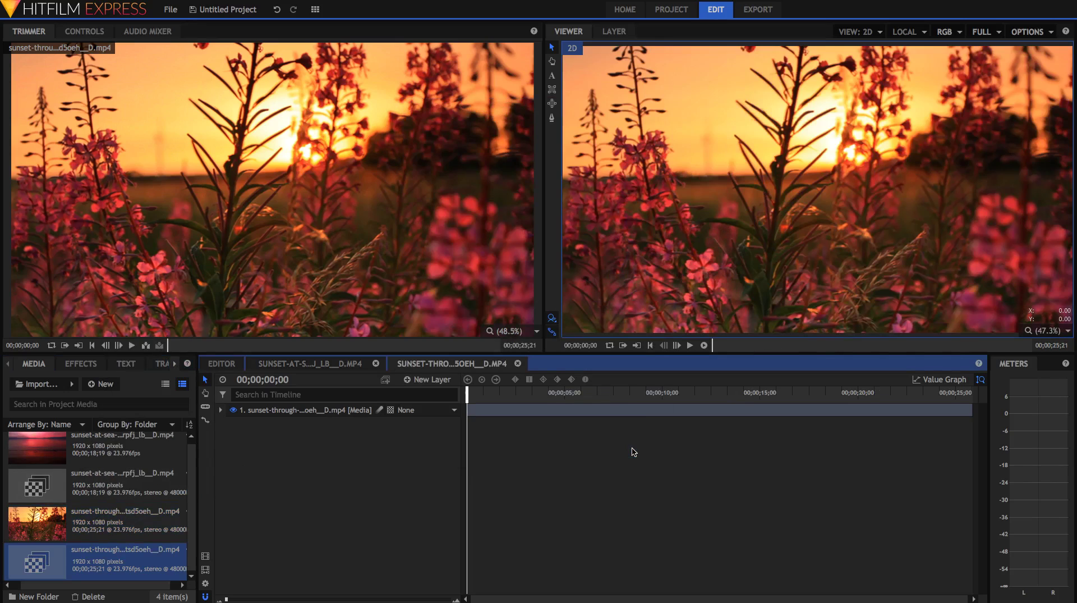
Add a 100% Scale keyframe on the sea composite's last frame, 00;00;18;18
click(337, 365)
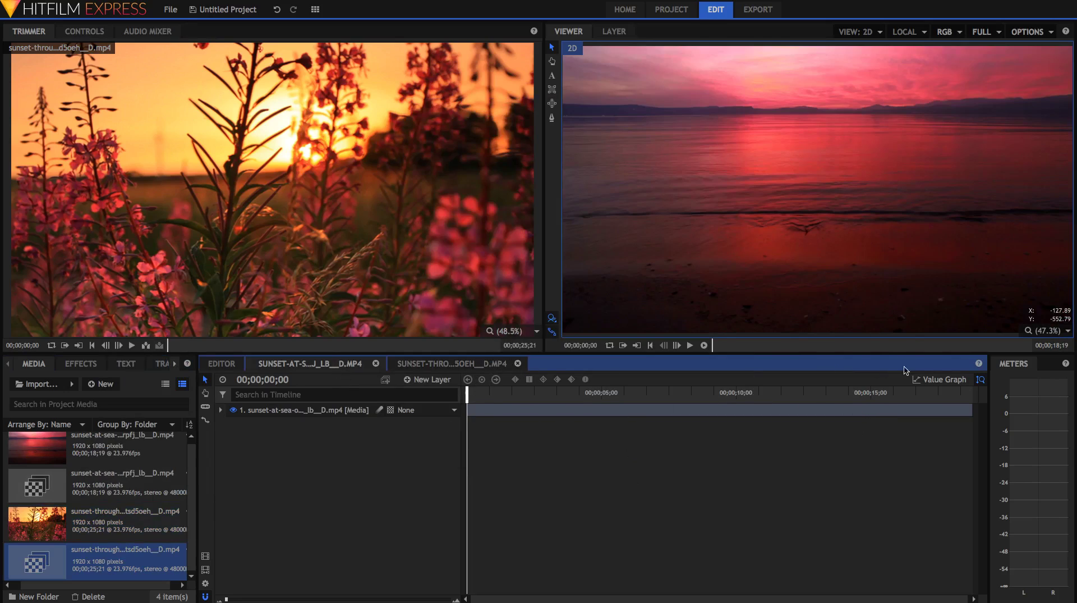
drag(947, 400, 991, 397)
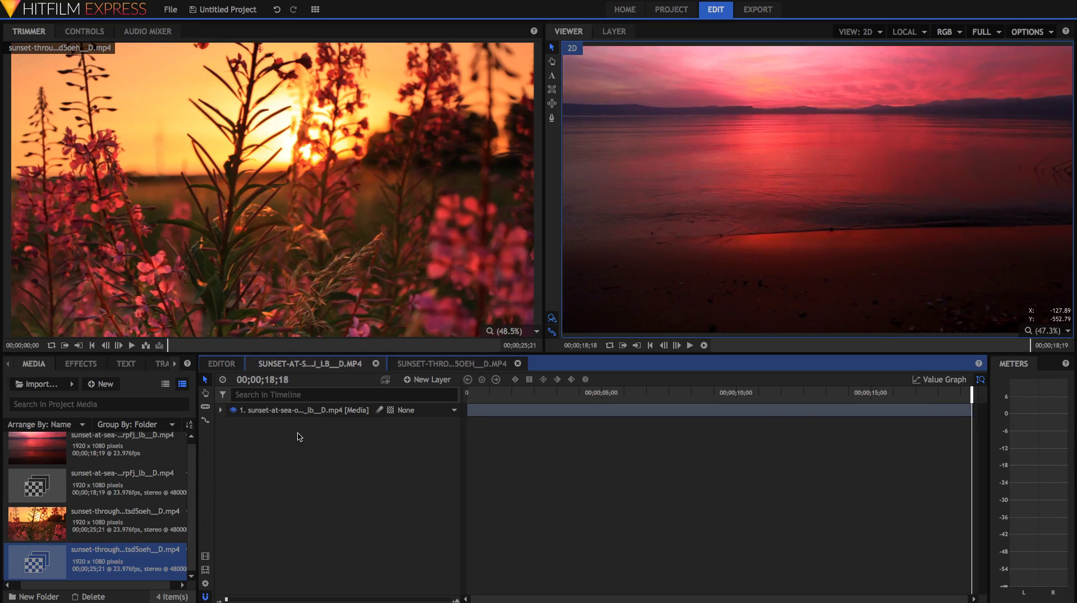
click(221, 411)
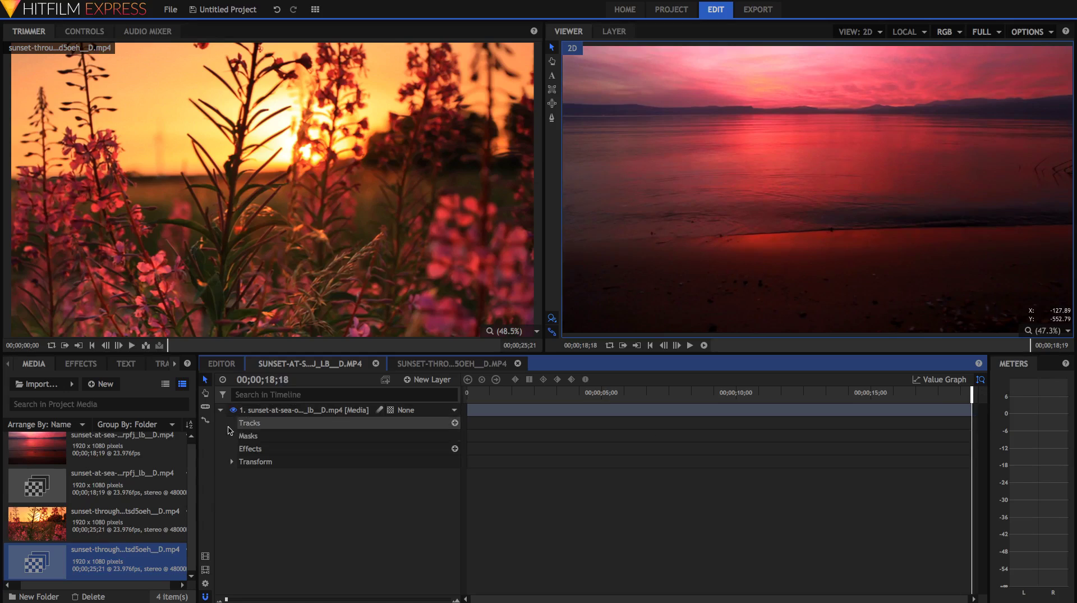
click(232, 461)
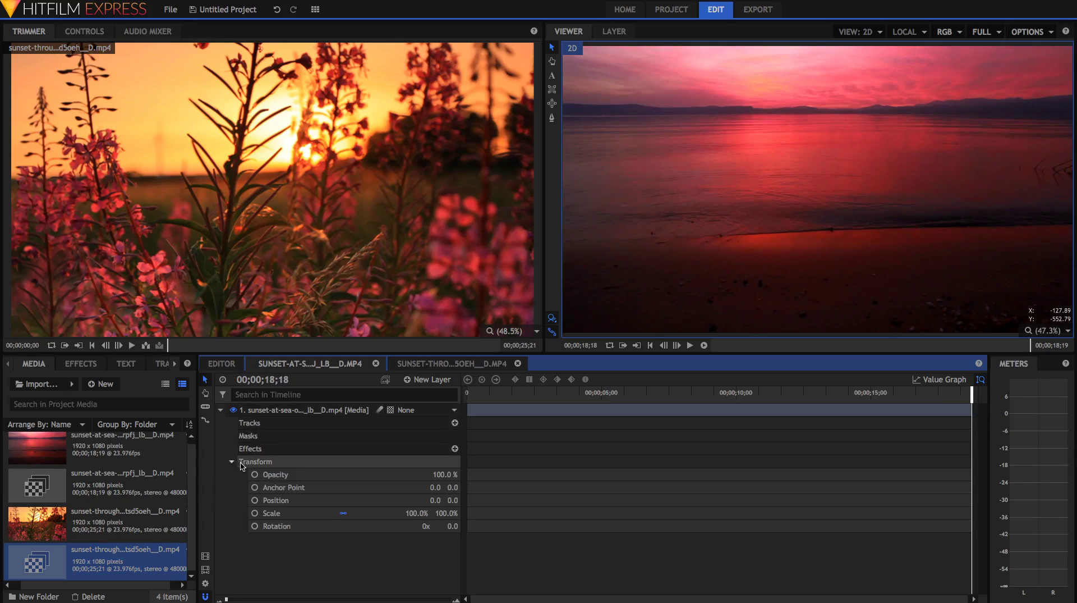
click(255, 513)
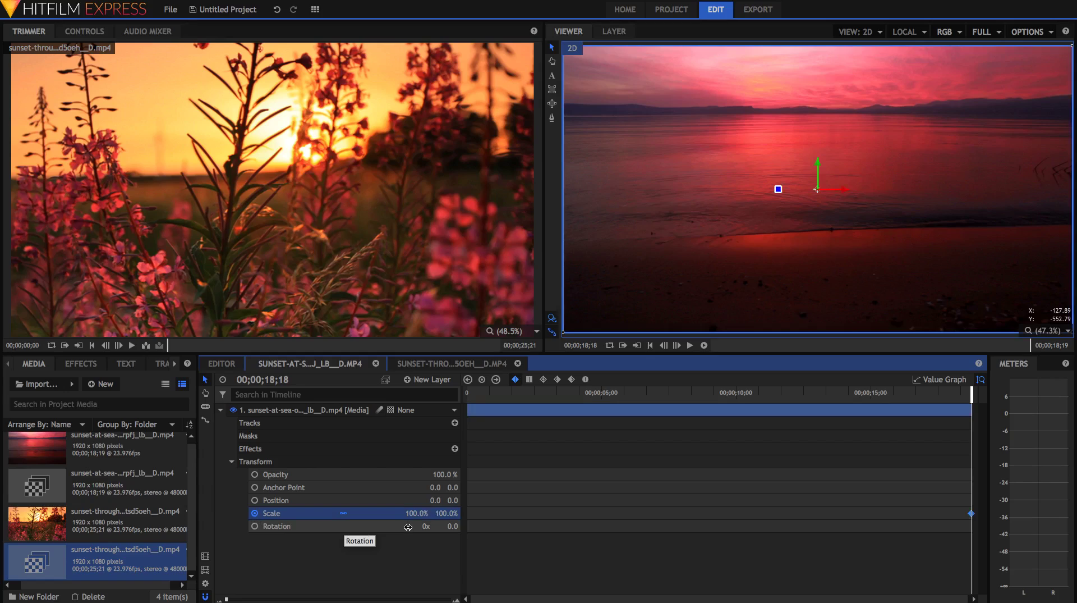
Set Scale to 125% at 00;00;18;11, a few frames before the end
key(Left)
key(Left)
key(Left)
key(Left)
key(Left)
key(Left)
key(Left)
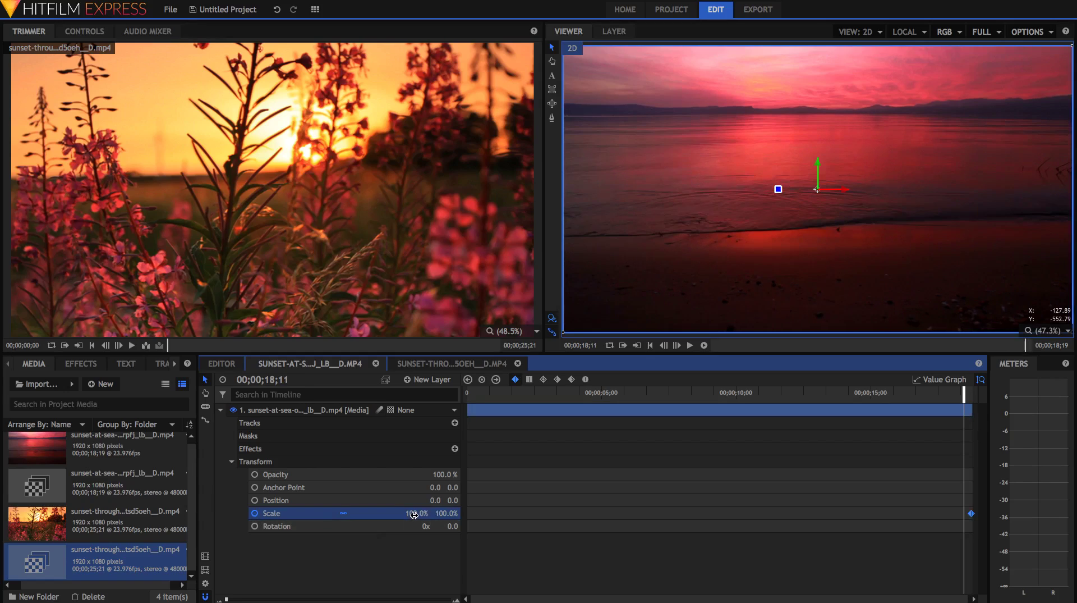
click(414, 514)
text(125)
click(959, 397)
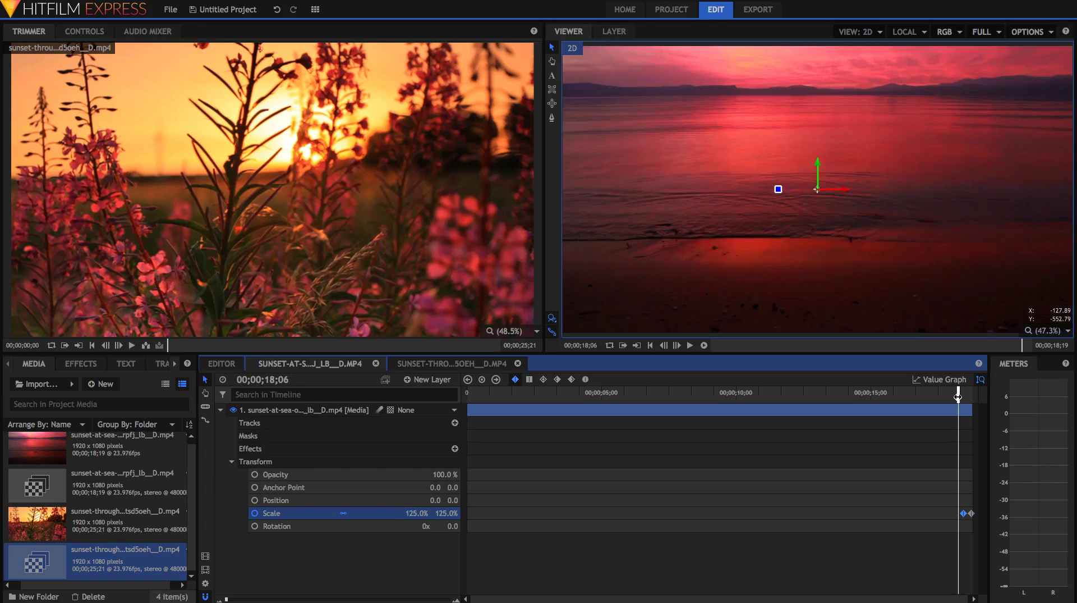
key(space)
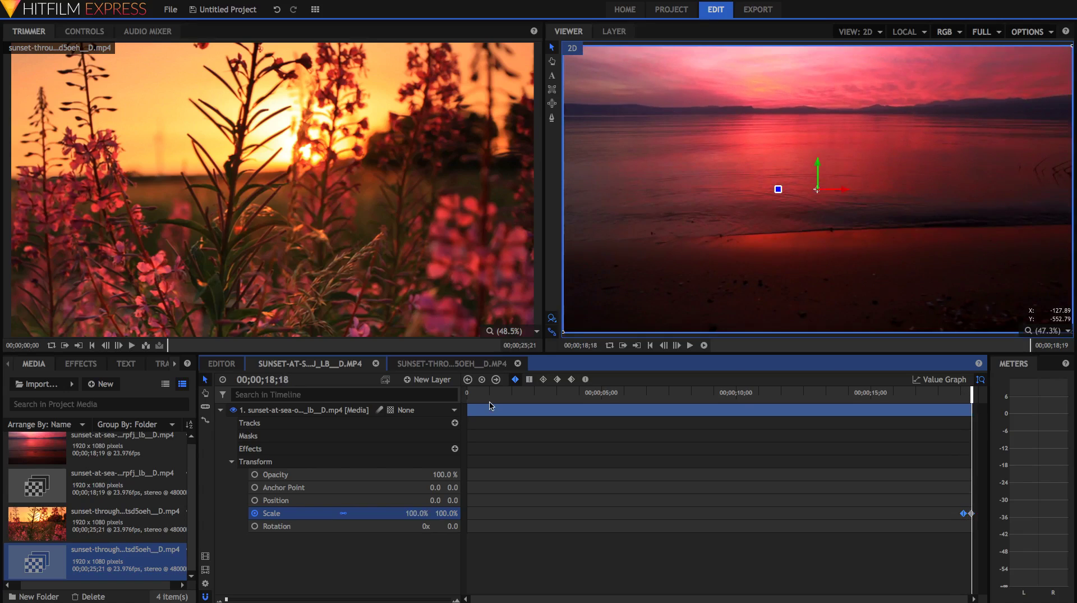
click(454, 363)
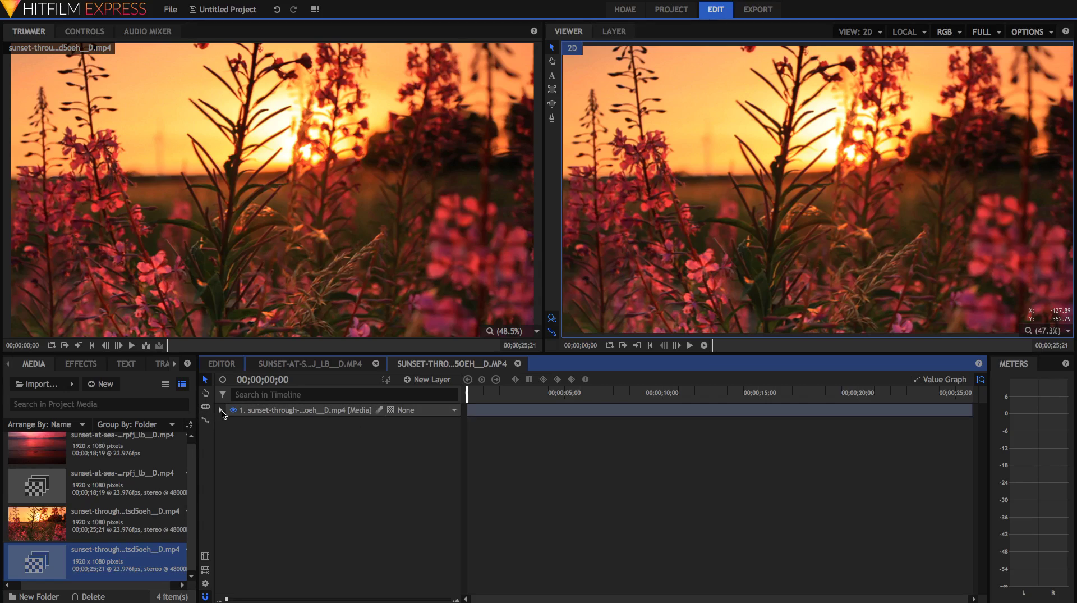
Keyframe the flower layer's Scale at 125% on the first frame
click(221, 410)
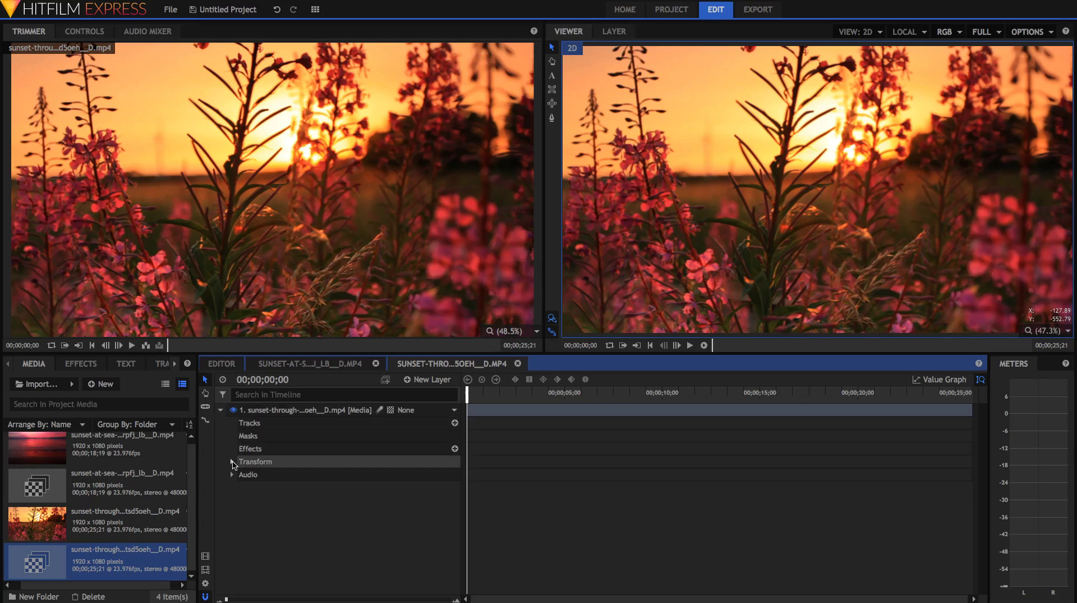
click(232, 462)
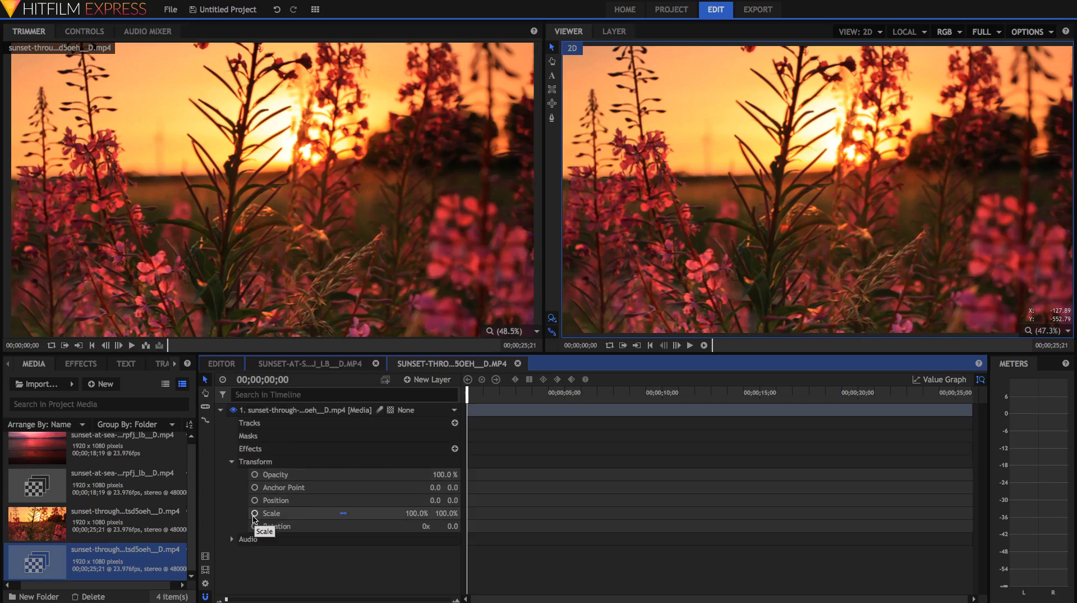
click(412, 512)
text(125)
key(Return)
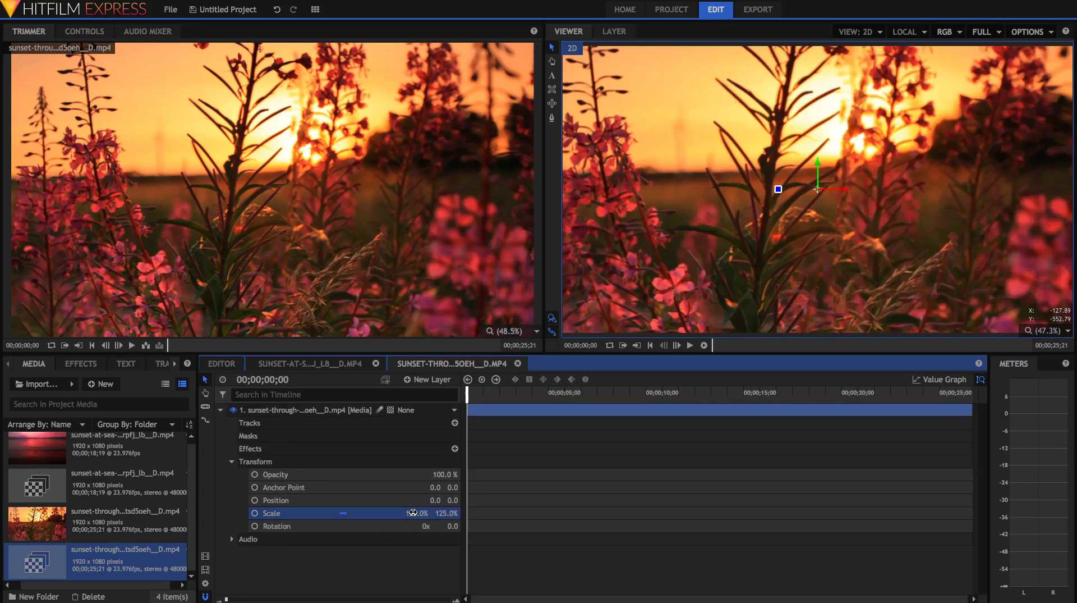
click(255, 513)
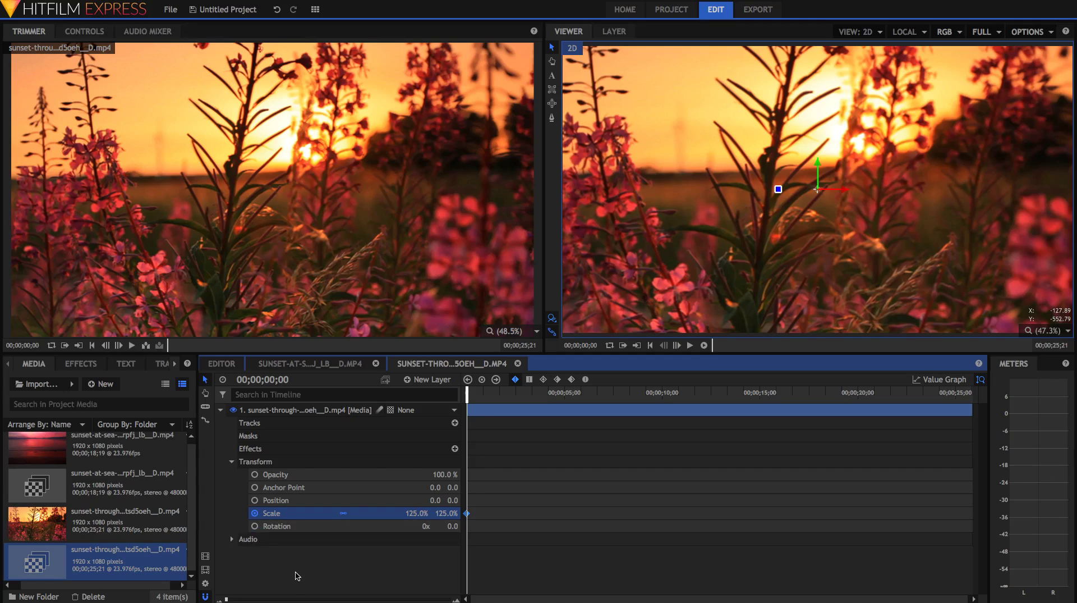
A few frames later, set the flower layer's Scale back to 100%
key(space)
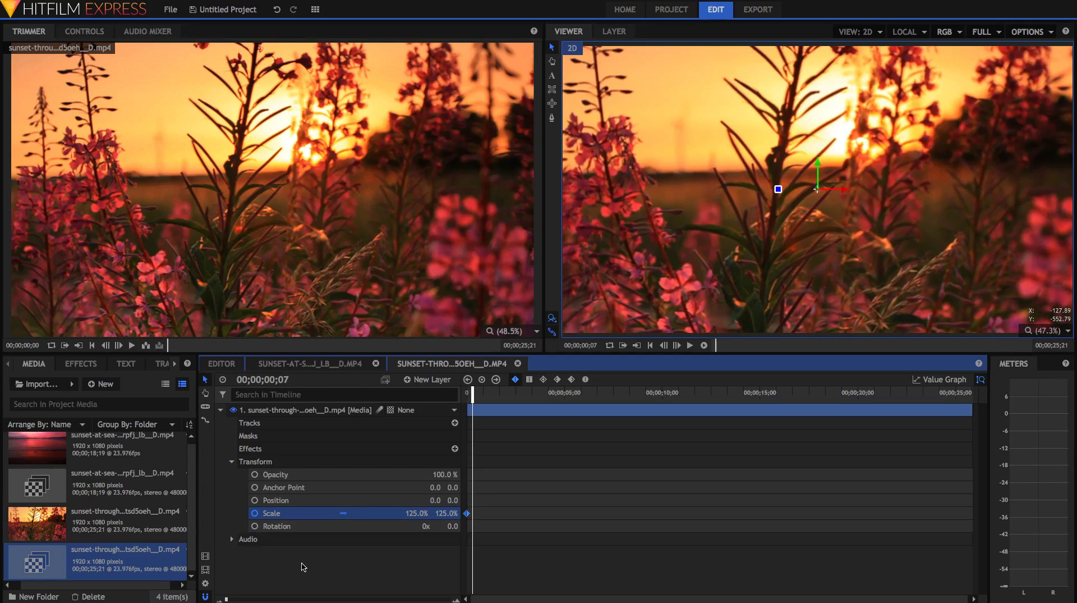
click(421, 514)
text(100)
key(Return)
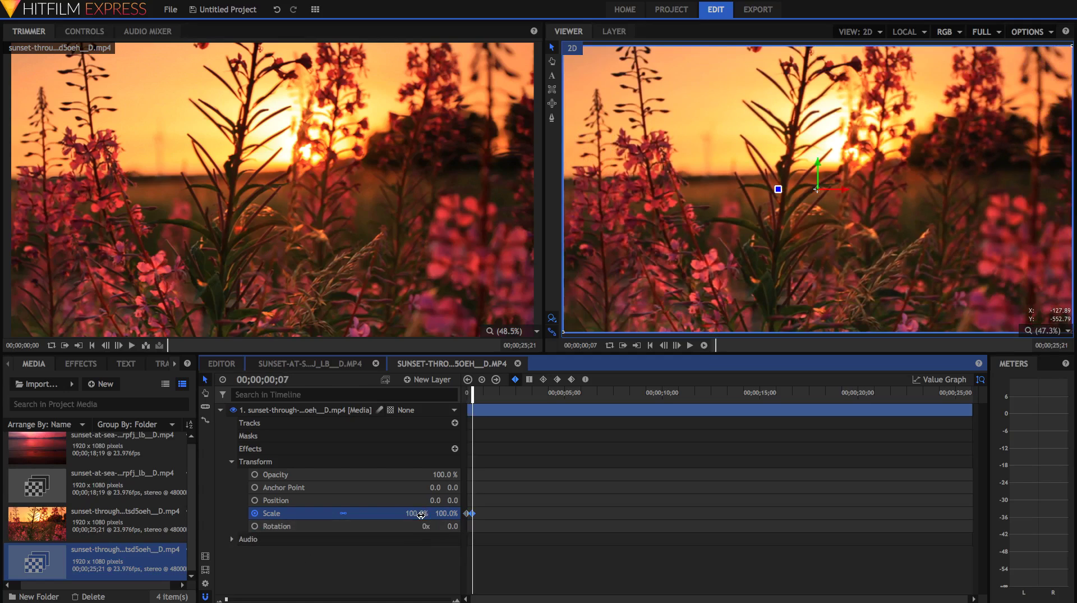
Play back the flower clip's opening to preview the 125% to 100% zoom
key(space)
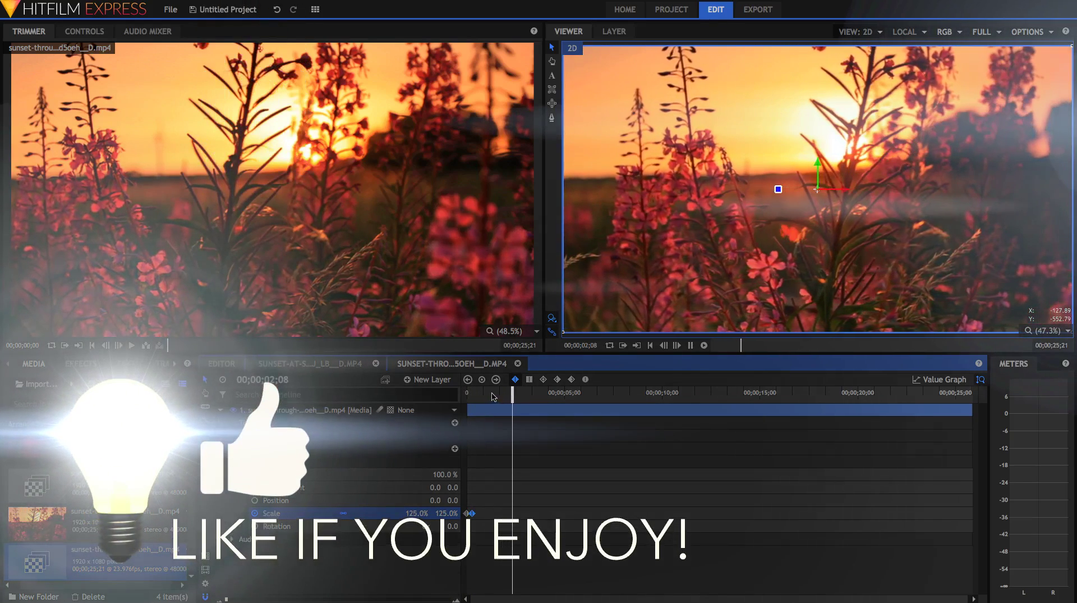
click(472, 395)
drag(472, 396, 467, 396)
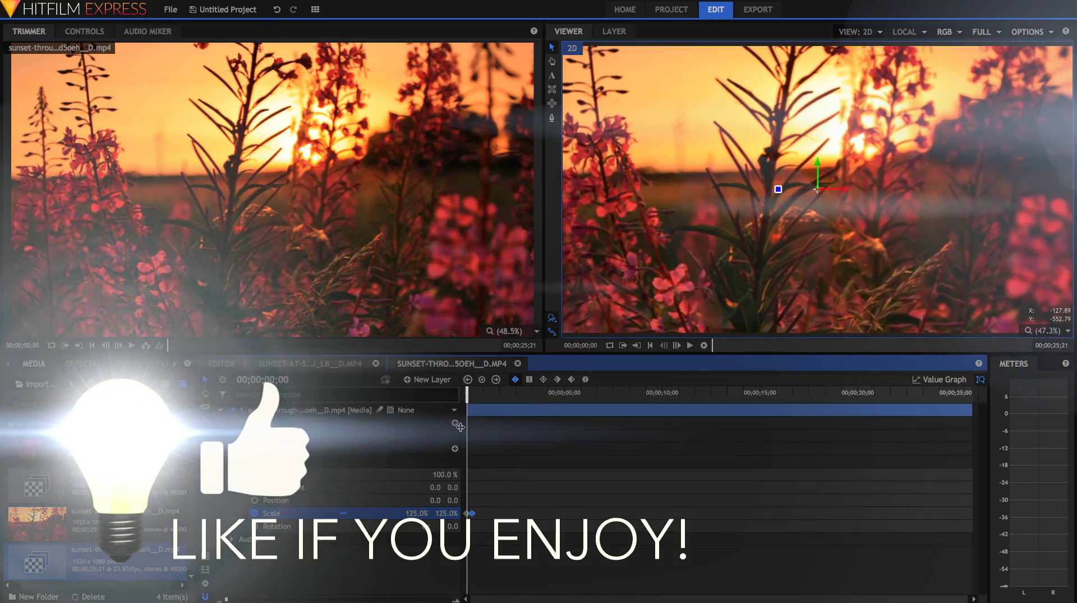
key(space)
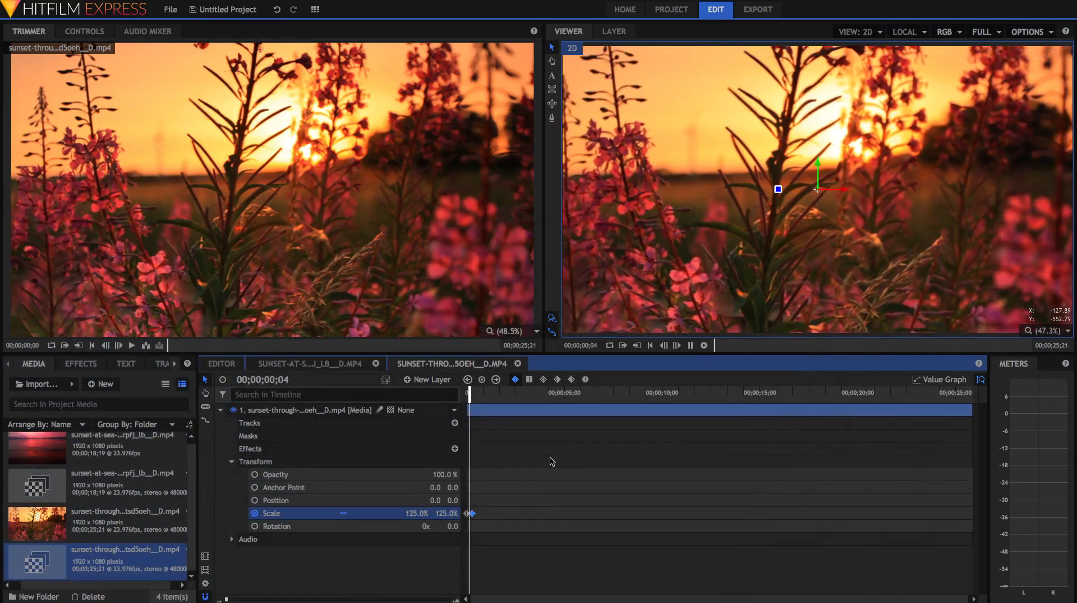
key(space)
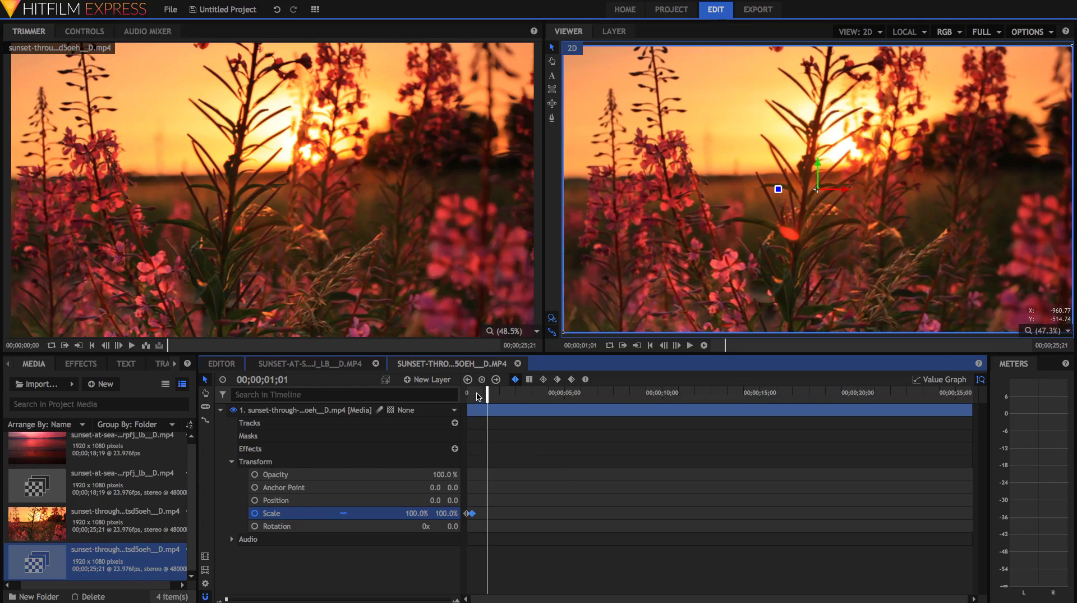
drag(478, 396, 472, 397)
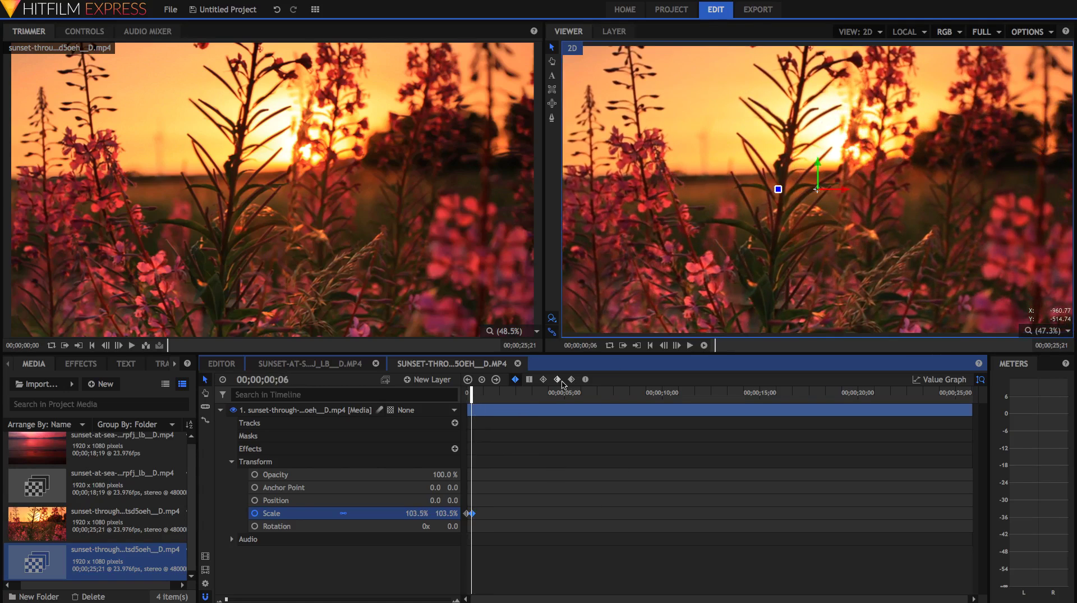
Apply eased interpolation to both Scale keyframes and step through the opening frames
click(544, 483)
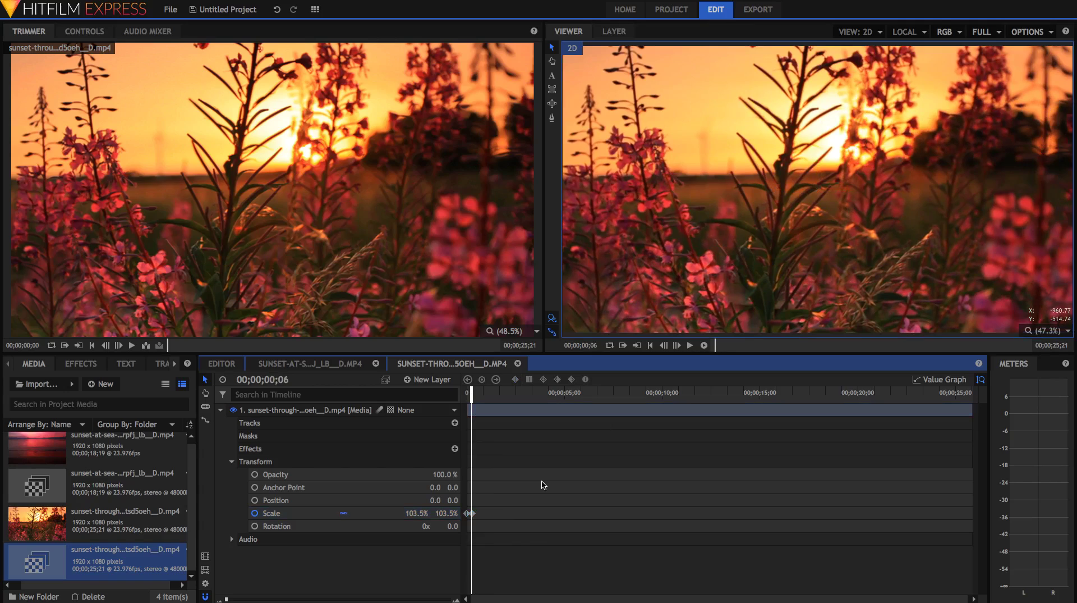
drag(537, 485, 463, 530)
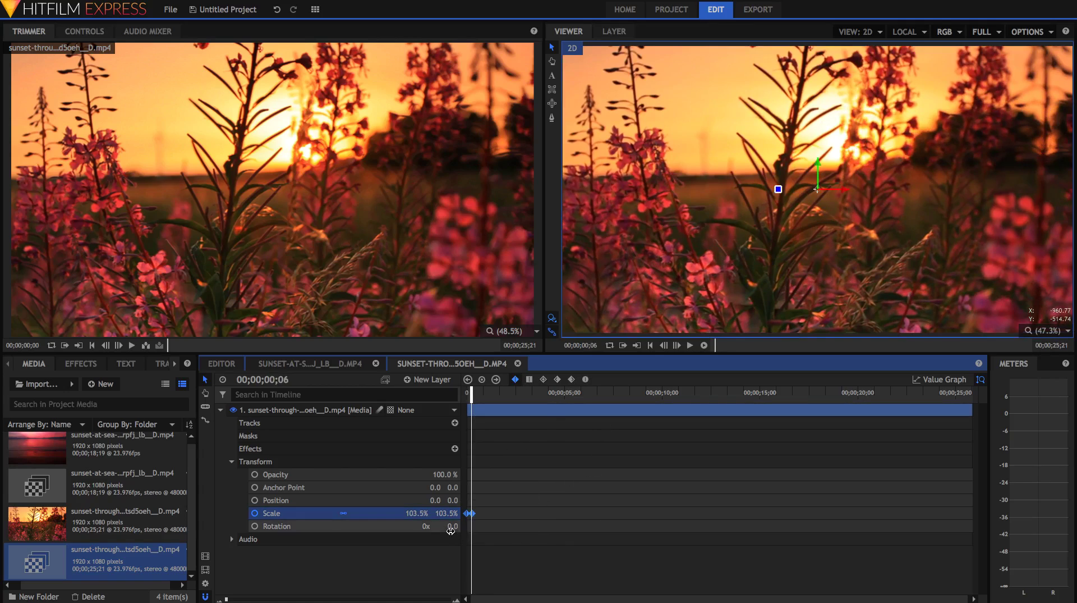
click(558, 380)
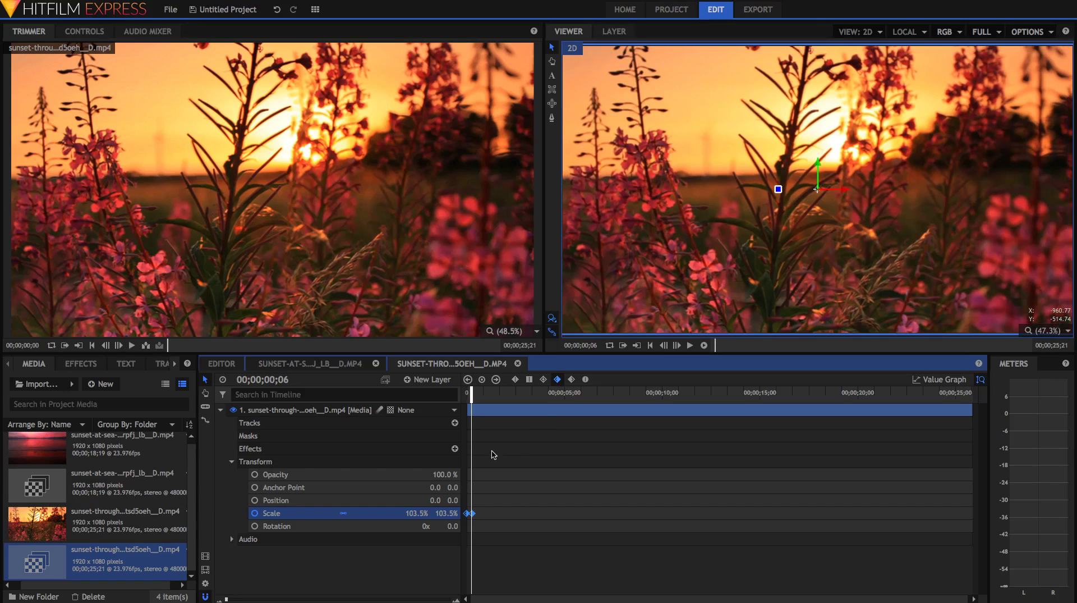
key(Left)
key(Left)
key(Left)
key(Left)
key(Left)
key(Left)
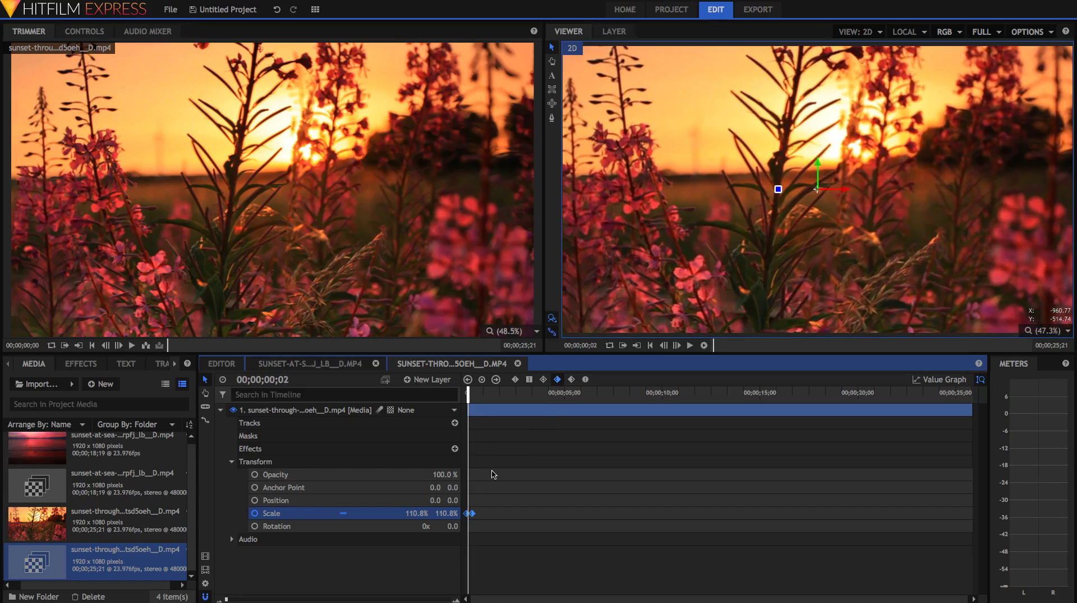
key(Right)
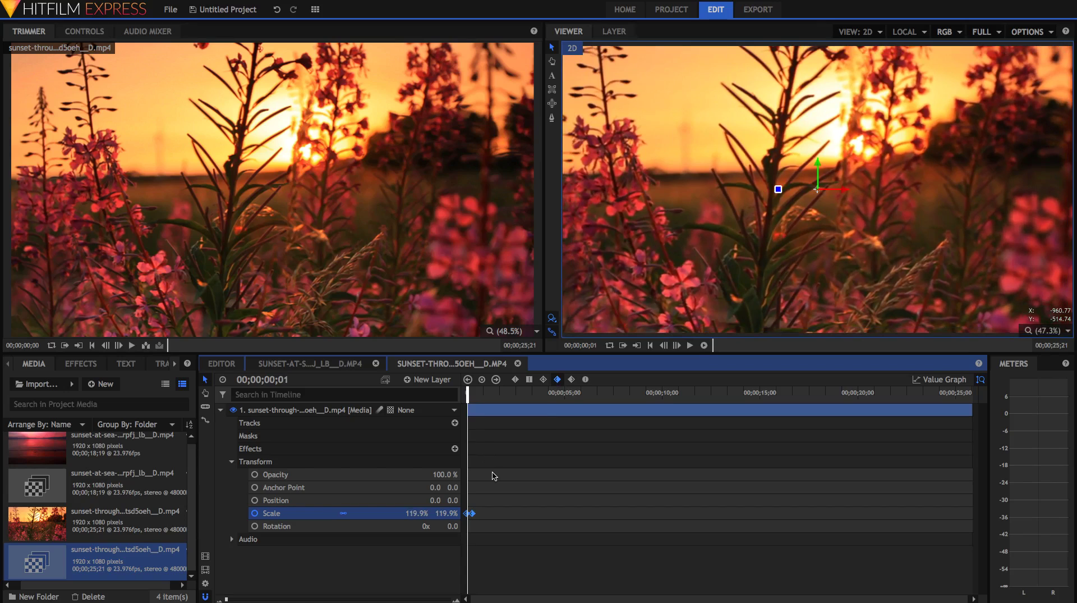
key(Right)
key(Right)
key(Right)
key(Right)
key(Right)
key(Right)
key(Right)
key(Right)
key(Right)
key(Right)
key(Right)
key(Right)
key(Right)
key(Right)
key(Right)
key(Right)
key(Right)
key(Right)
key(Right)
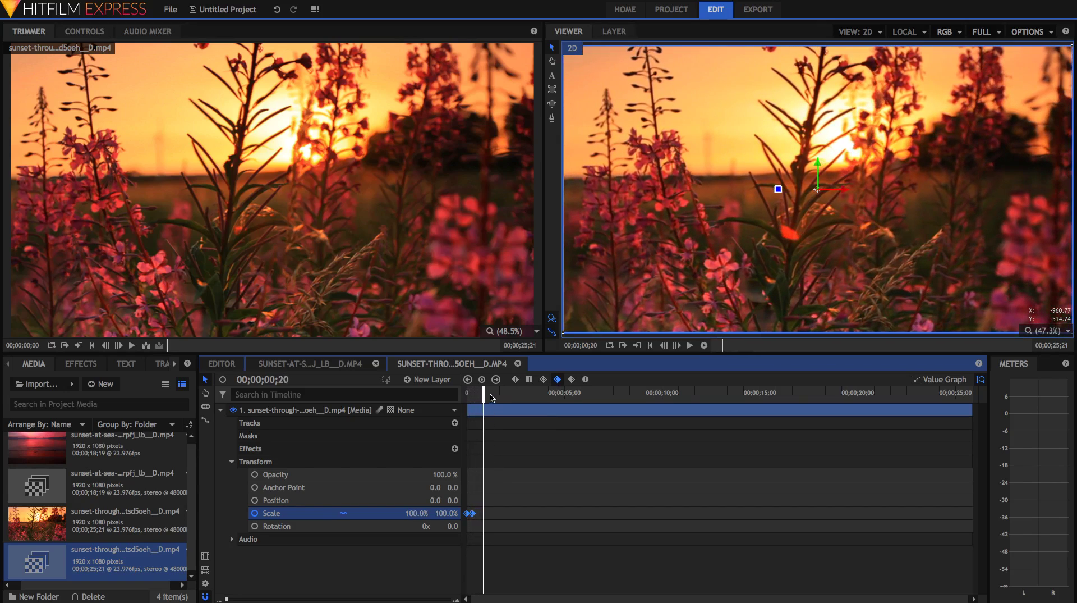
In the sea composite's Value Graph, drag the last Scale keyframe's handle for a sharper 125%→100% ease
click(328, 364)
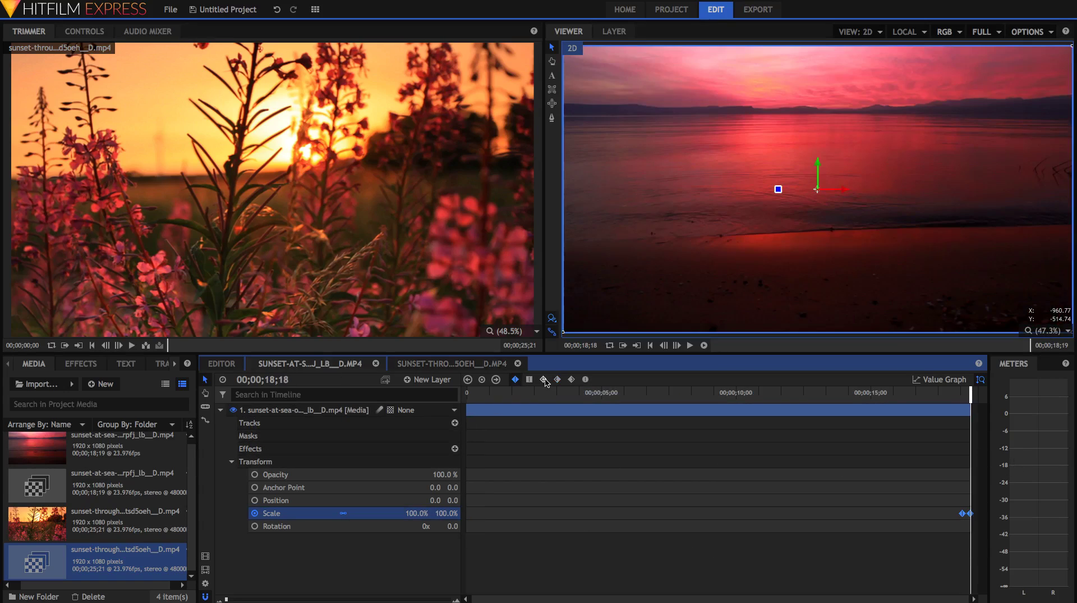
click(570, 381)
key(Right)
key(Right)
click(923, 379)
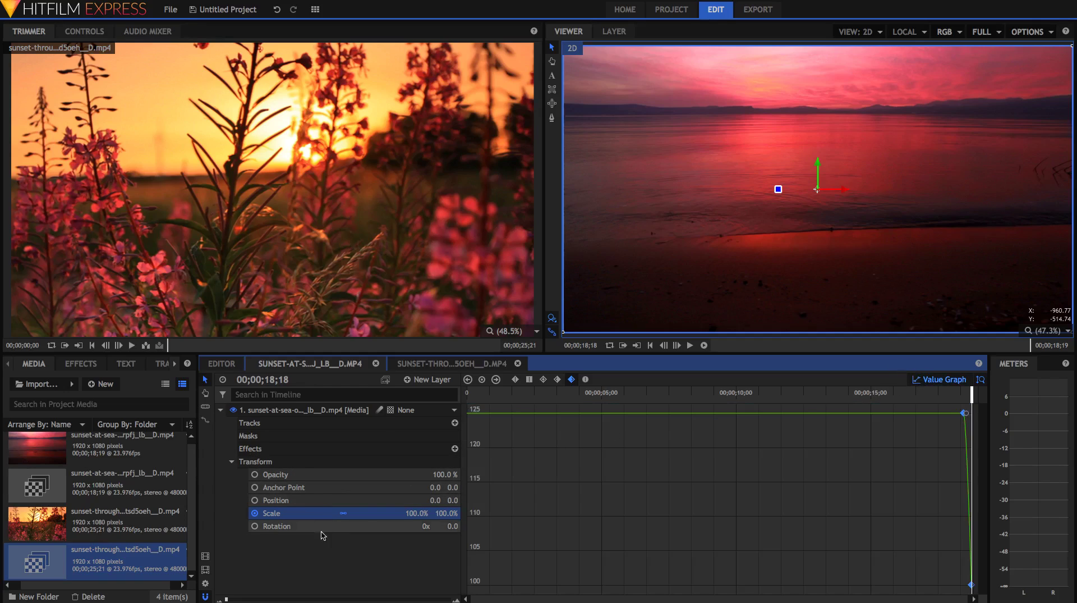
drag(226, 600, 449, 599)
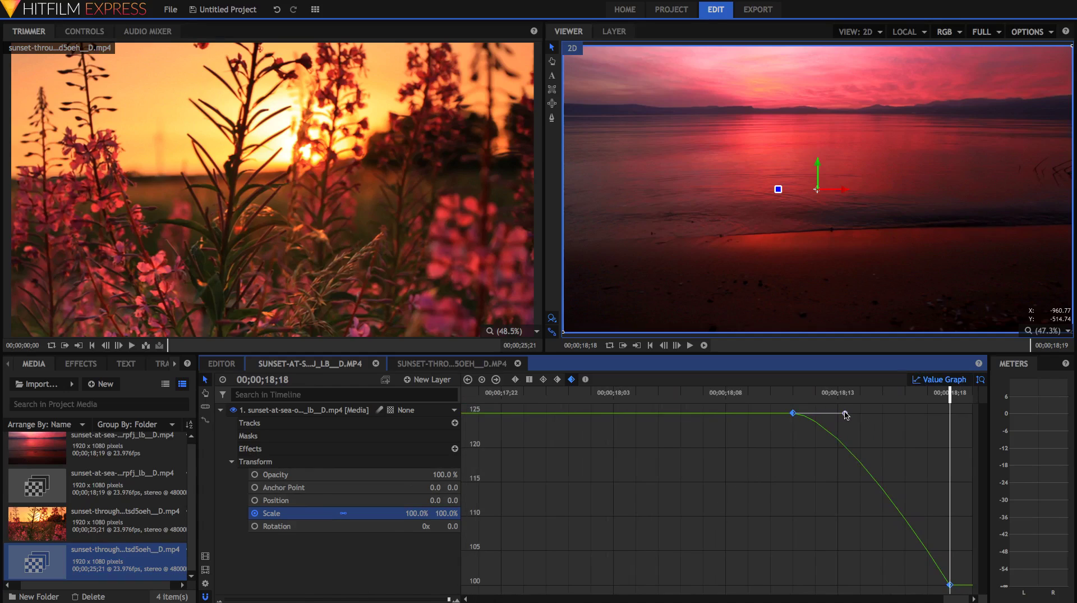
drag(845, 414, 960, 415)
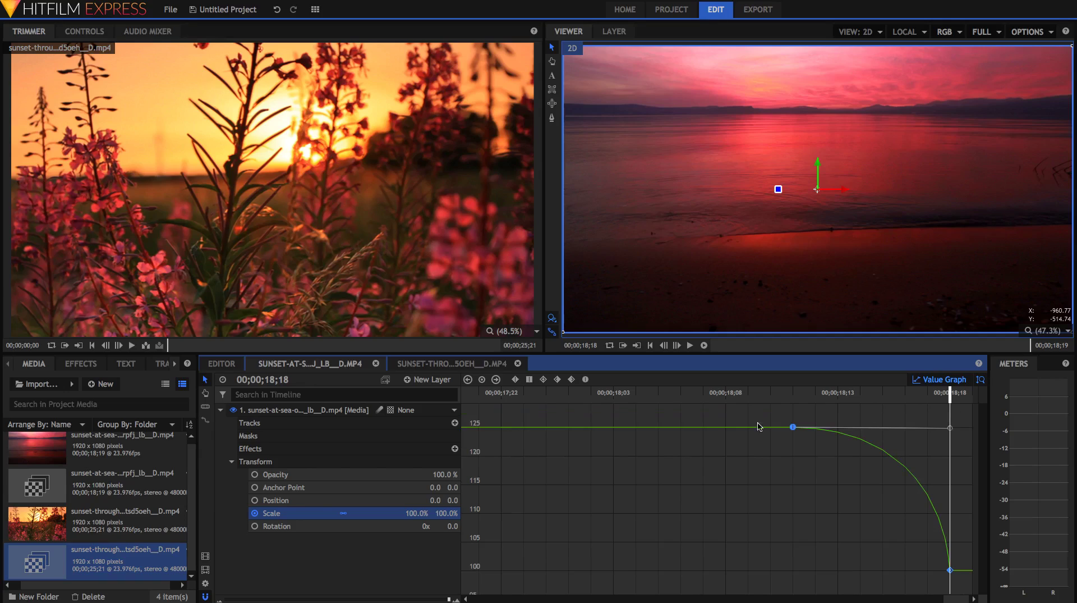
click(449, 365)
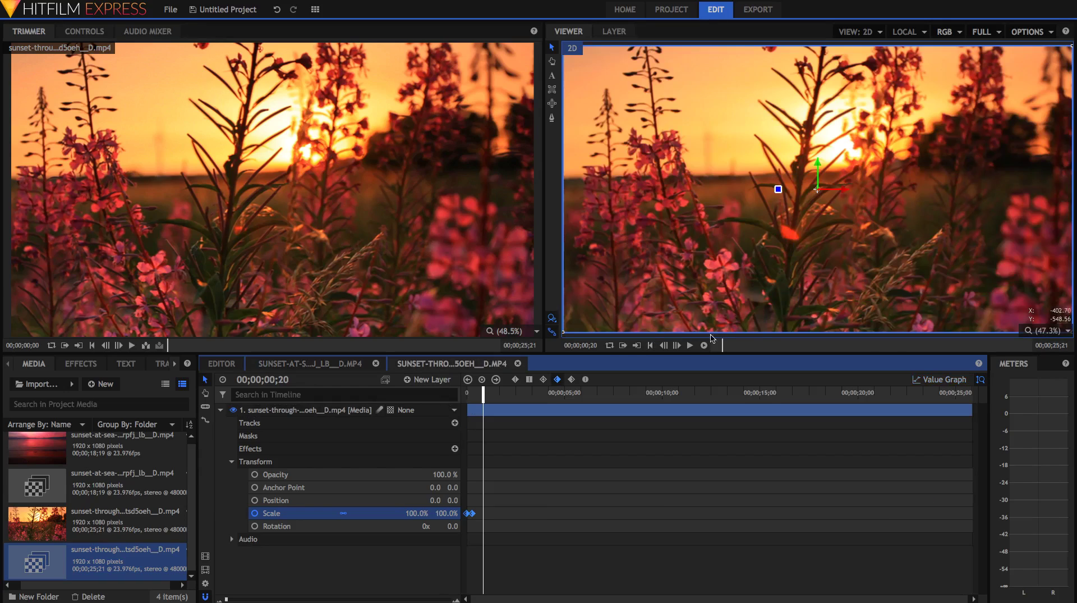
In the flower composite's Value Graph, drag the first Scale keyframe's handle to steepen the ease
click(938, 379)
click(448, 599)
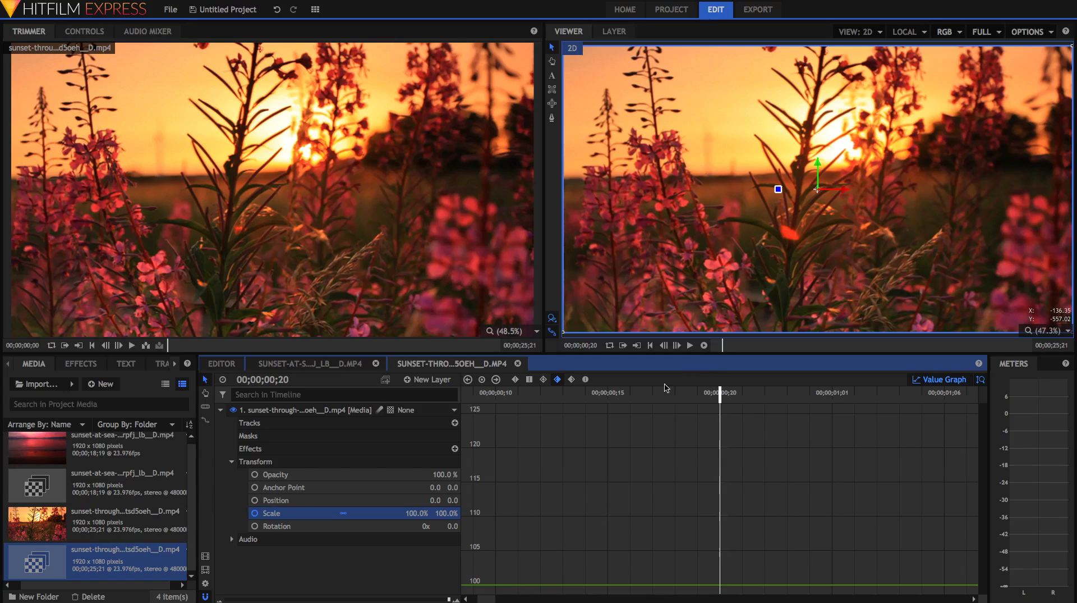
key(Home)
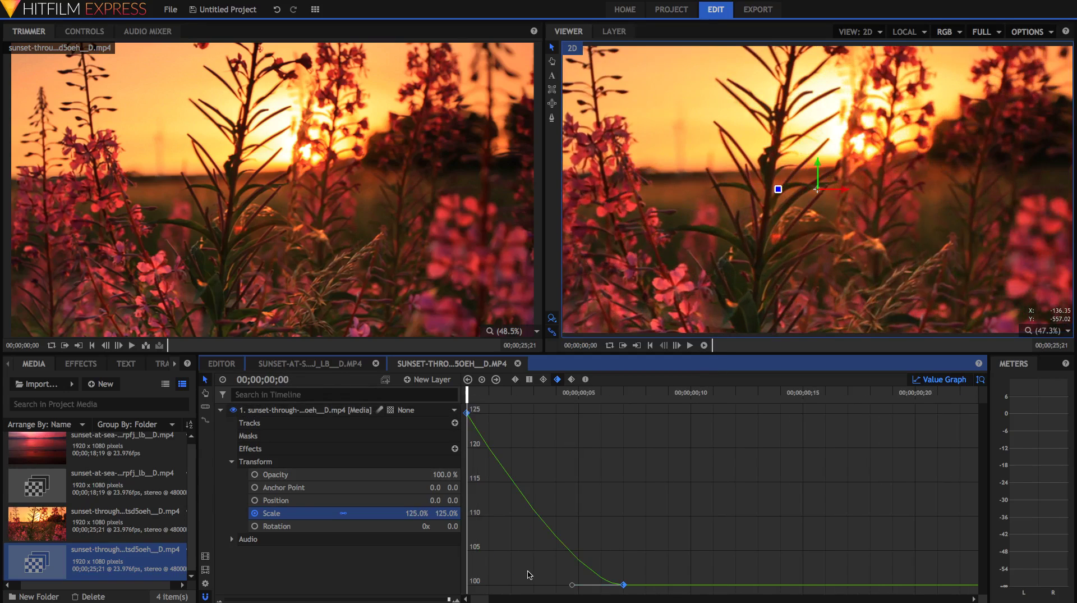
drag(572, 587, 459, 589)
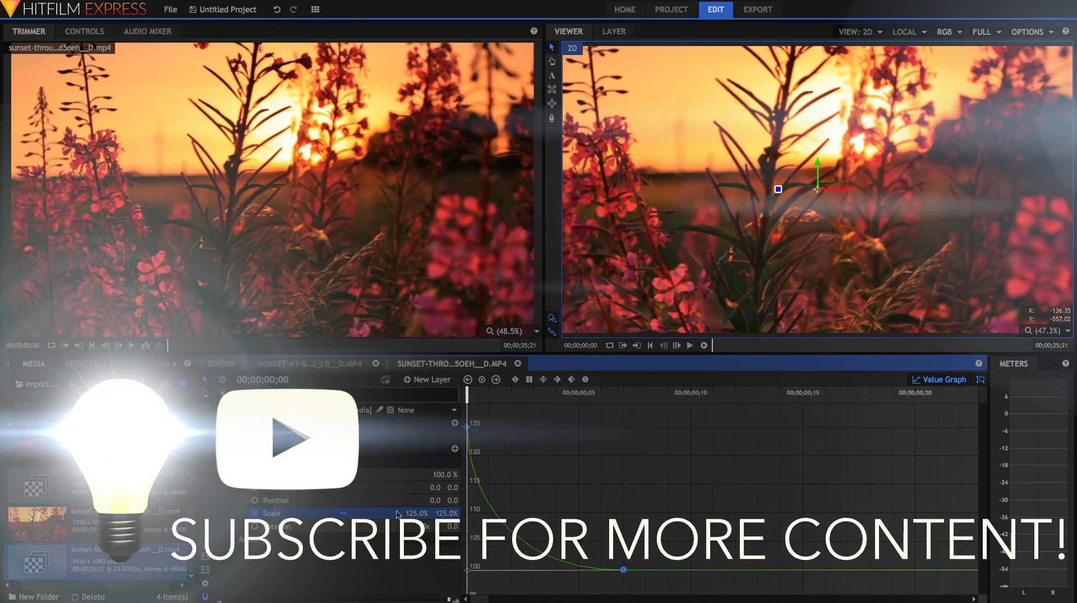
Step through and play the opening frames to check the steeper 125% to 100% zoom
click(503, 399)
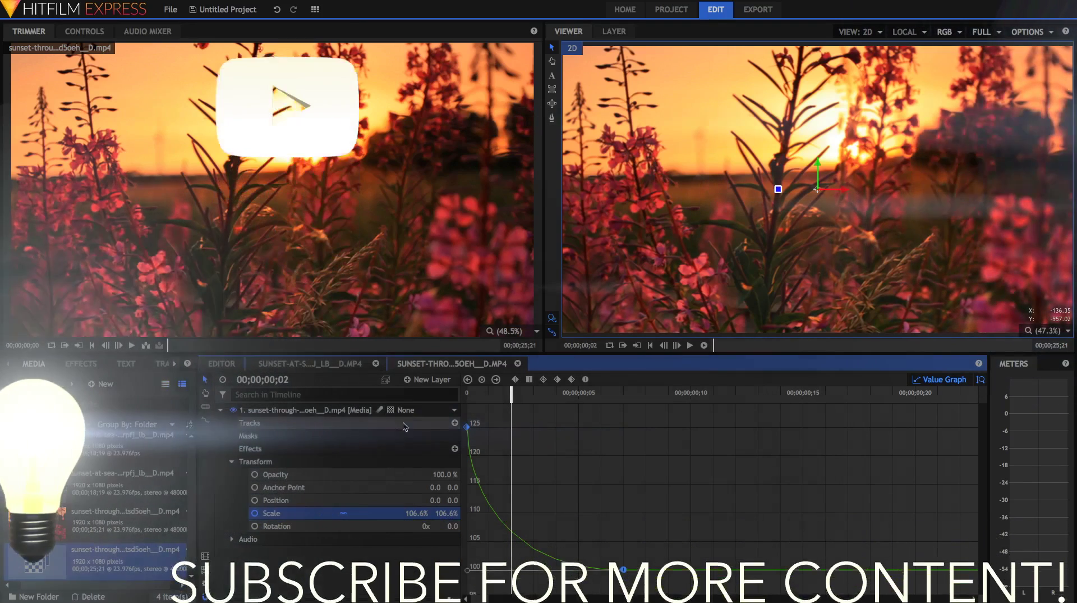
key(Left)
key(Left)
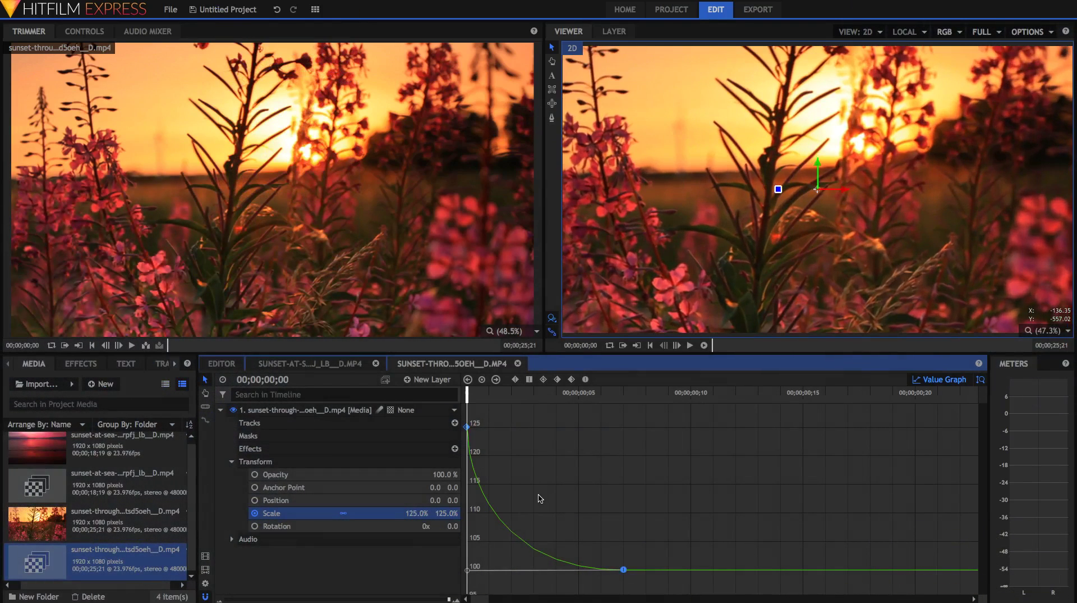
key(Right)
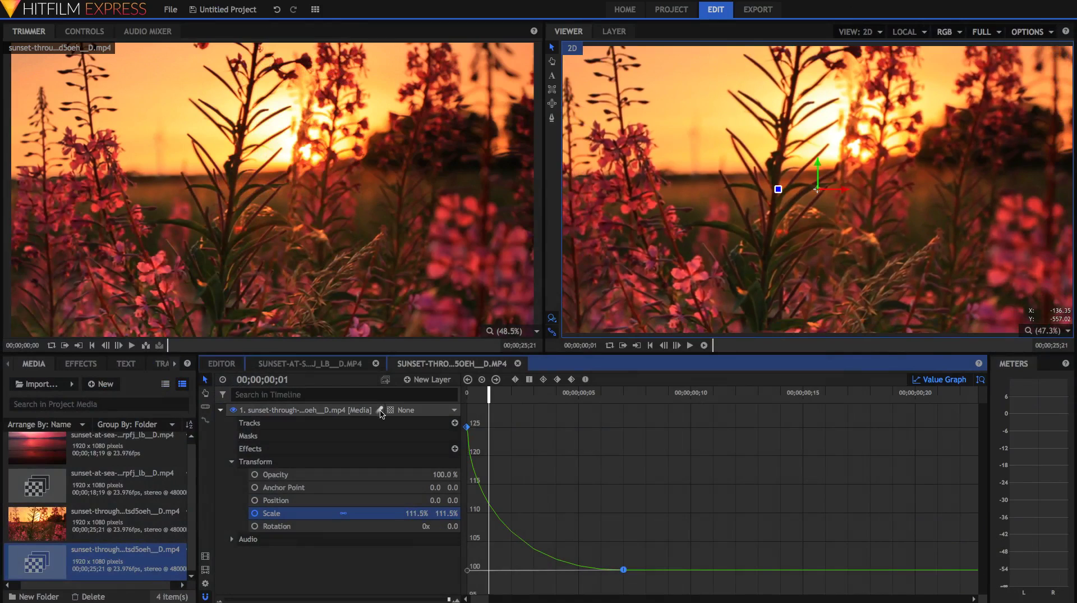
key(Left)
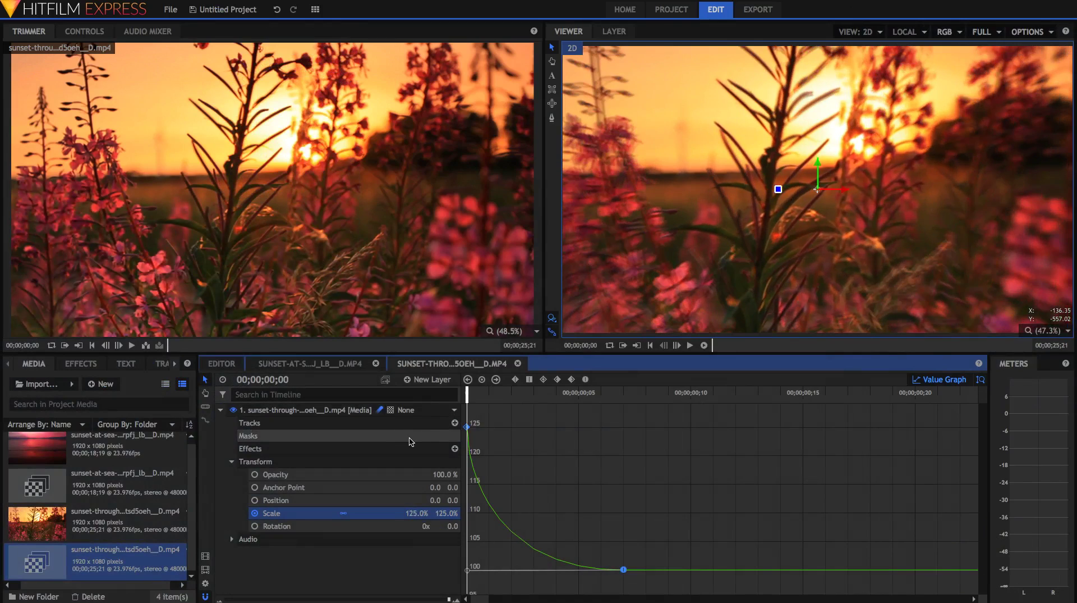
key(Right)
key(Right)
key(Right)
key(Right)
key(Right)
key(space)
click(468, 379)
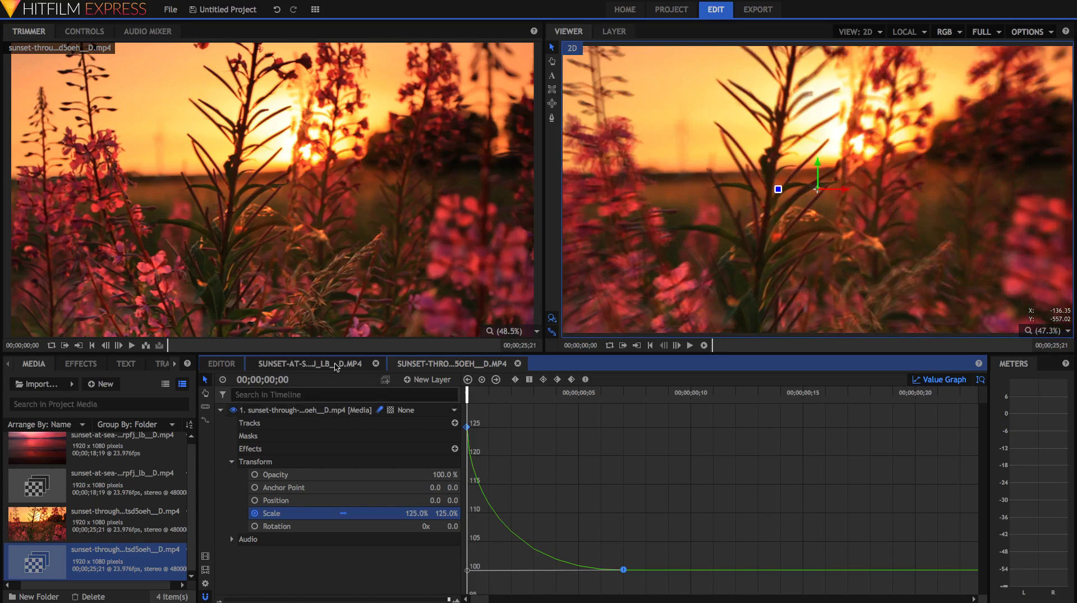
click(335, 364)
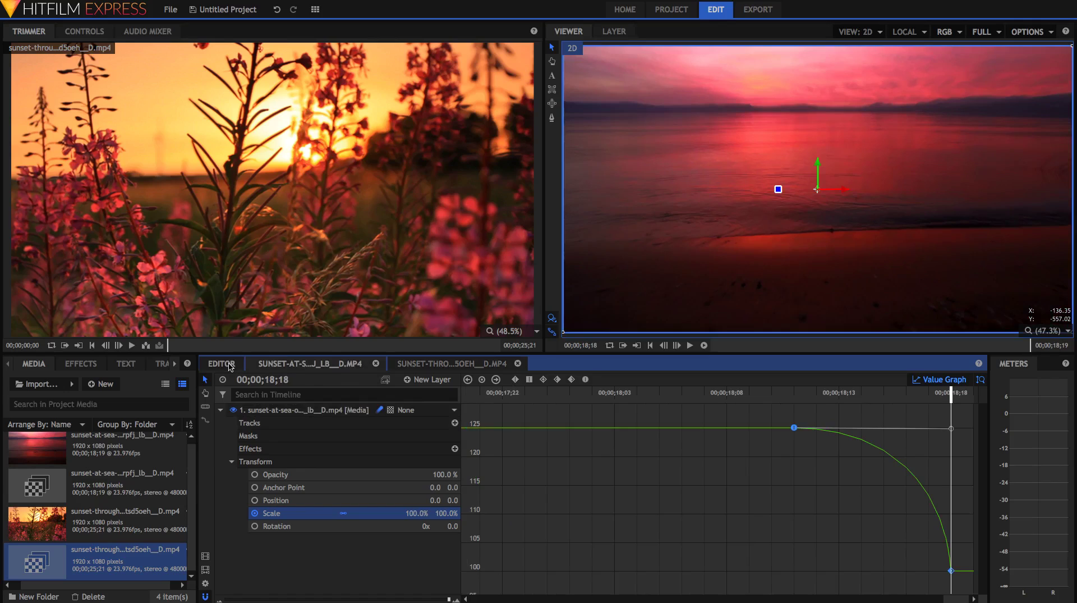
Place the sea composite, then the flower composite, back-to-back on Video 1 in the Editor
click(229, 366)
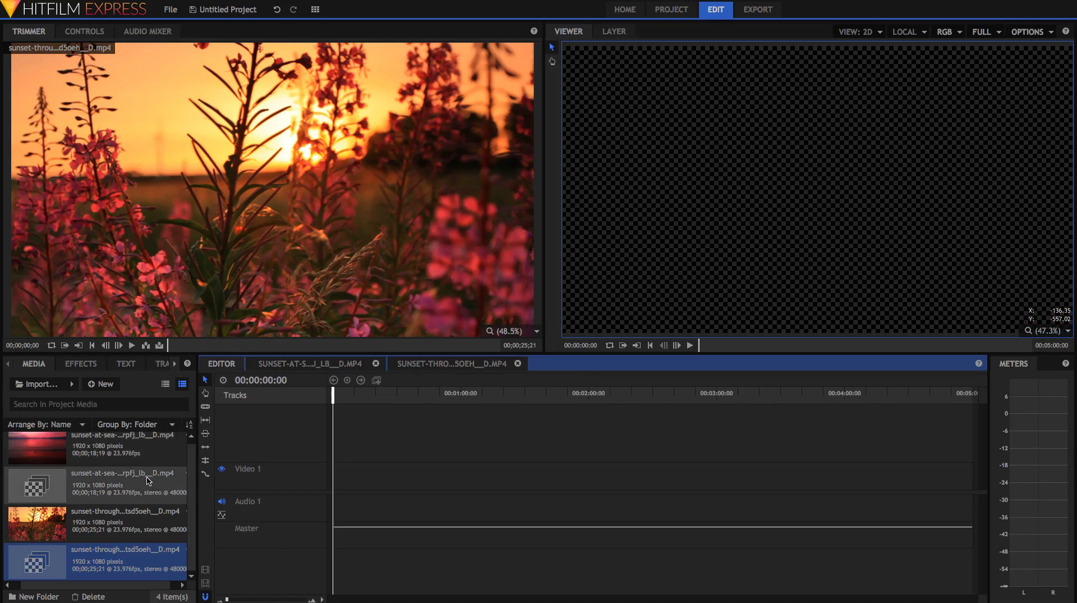
drag(135, 484, 338, 483)
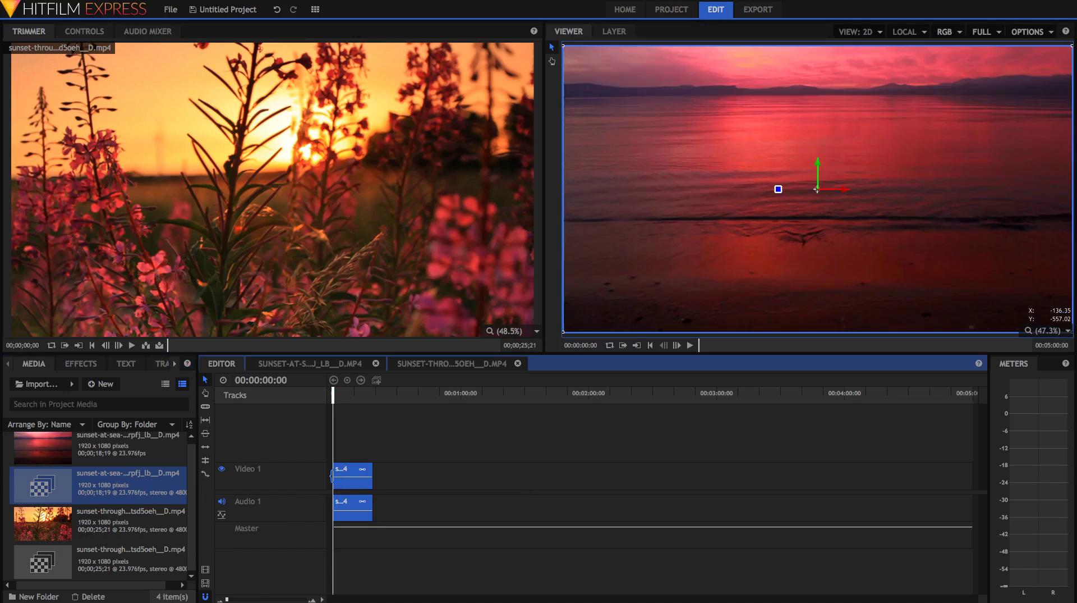
drag(146, 558, 377, 482)
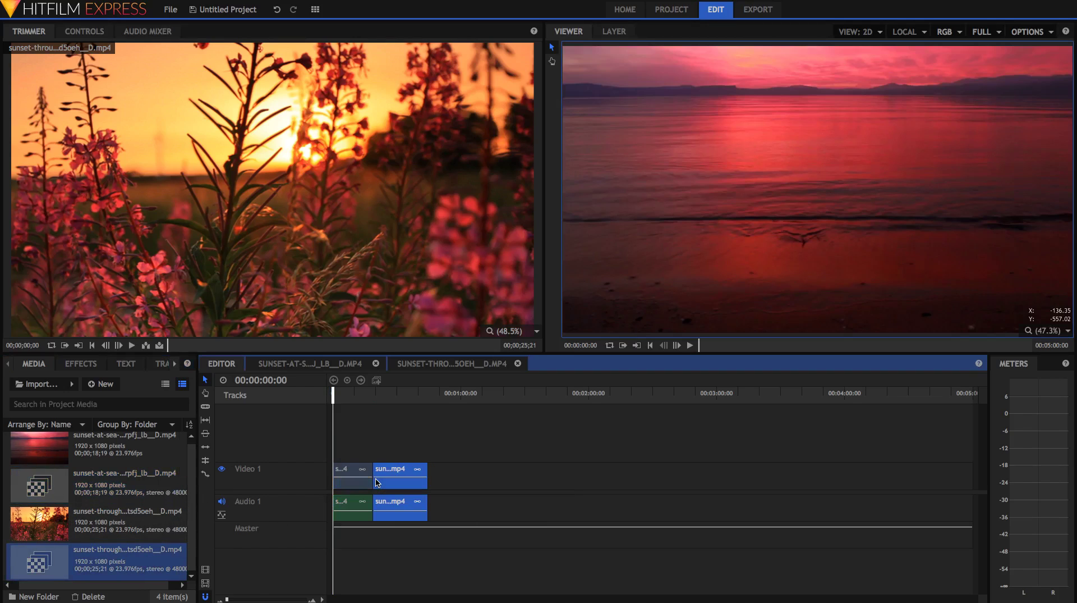
Play the timeline from just before the join to preview the cut between shots
click(366, 399)
key(space)
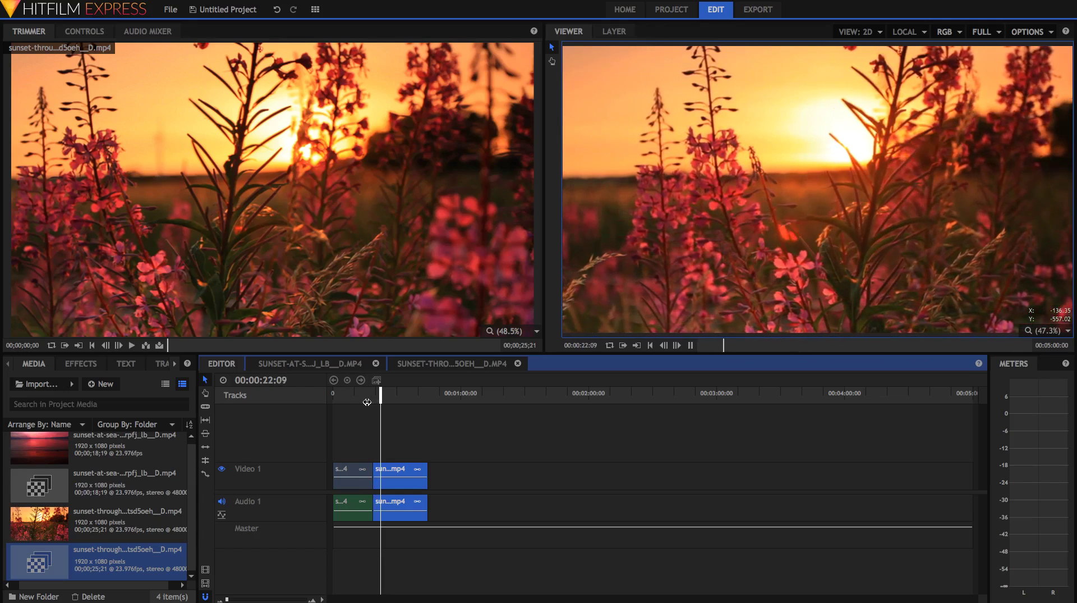
key(space)
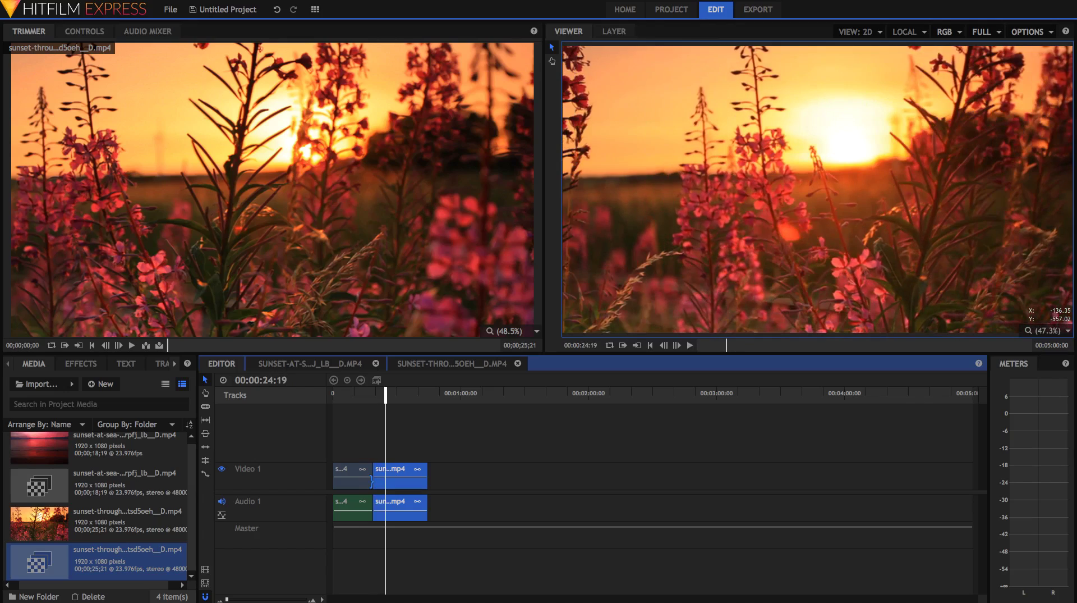